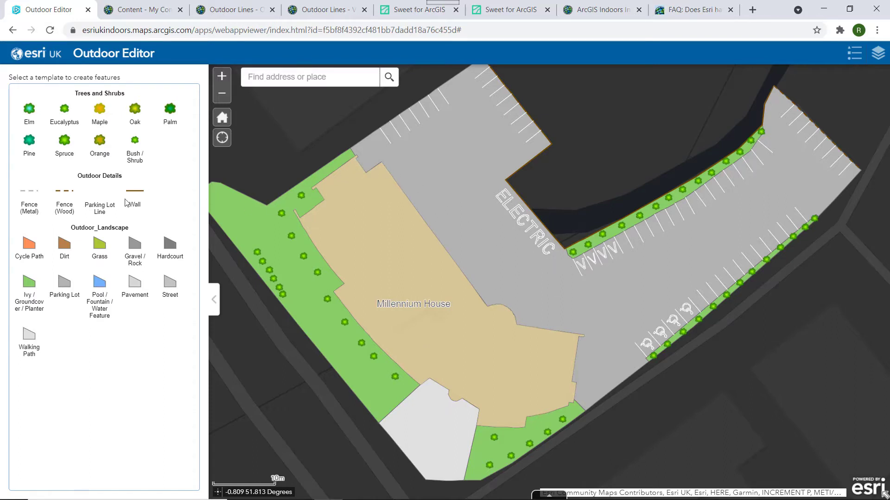
Draw a Parking Lot Line around the outer side of the ELECTRIC bay, starting and ending at the wall's two corners
click(97, 198)
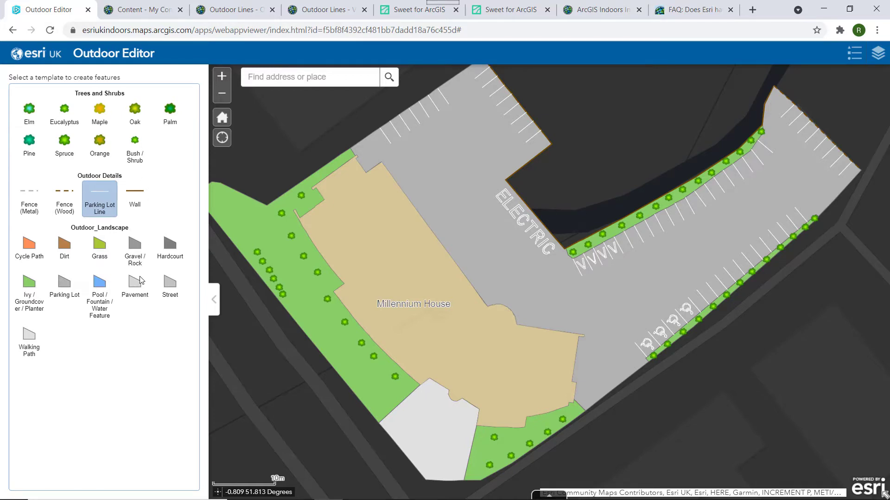
click(505, 181)
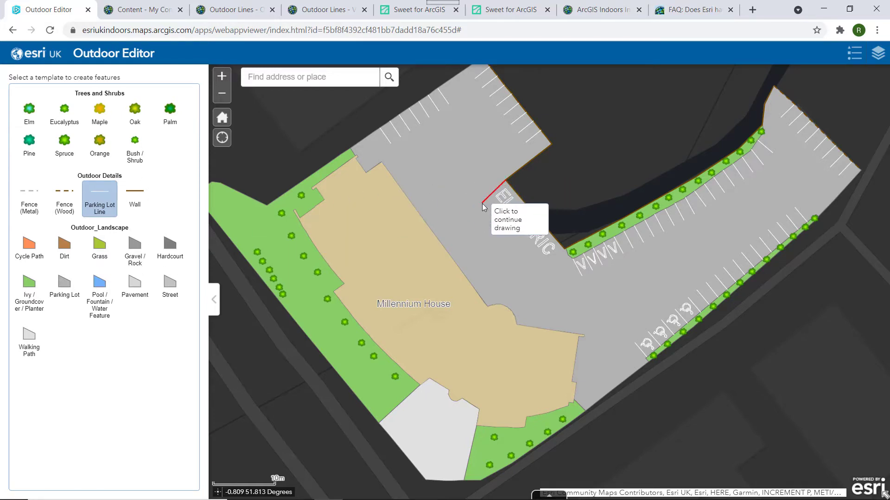
click(482, 198)
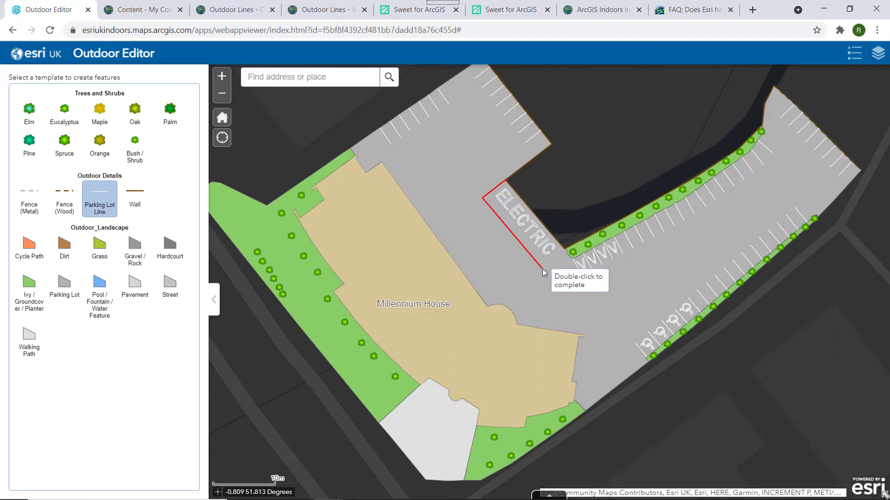
double_click(563, 252)
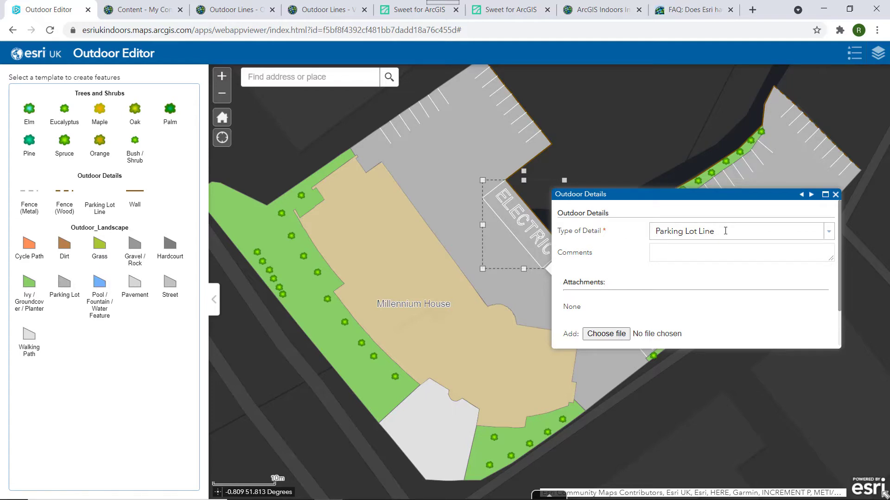
Review the new parking line's Outdoor Details attributes and attachment options, and close the form
scroll(690, 278, down, 1)
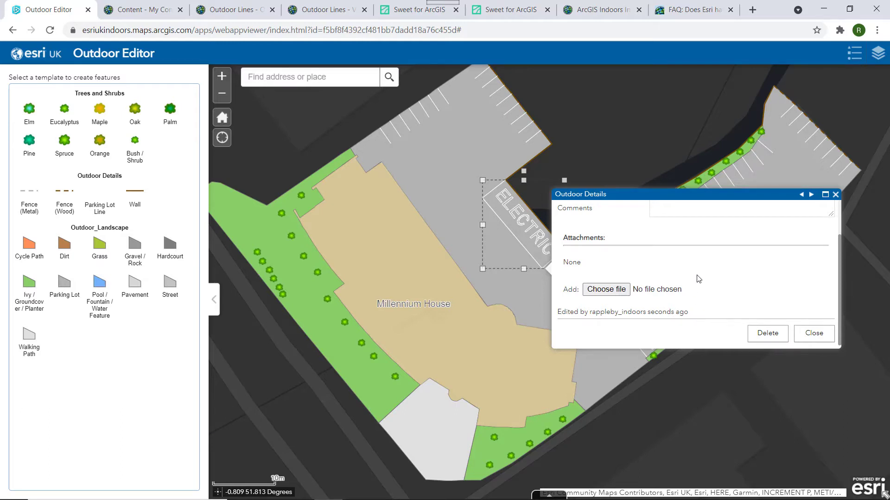
scroll(697, 278, up, 1)
click(678, 260)
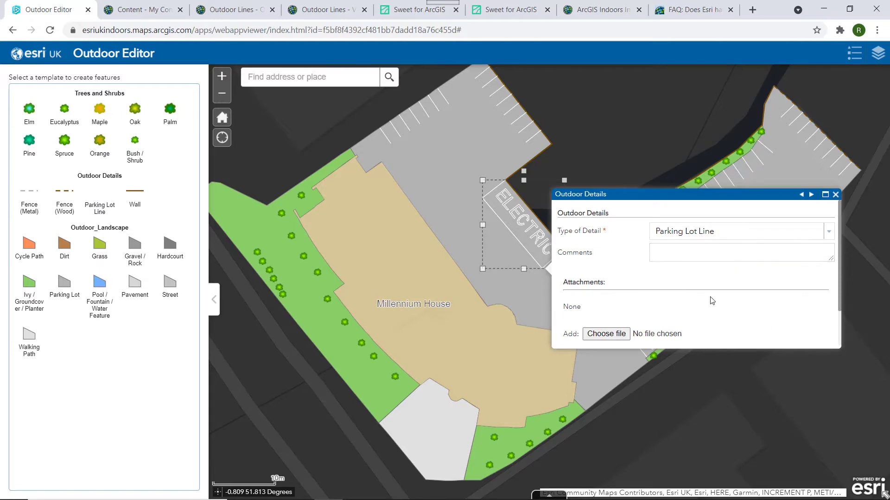
scroll(721, 304, down, 1)
scroll(721, 304, down, 1)
click(813, 334)
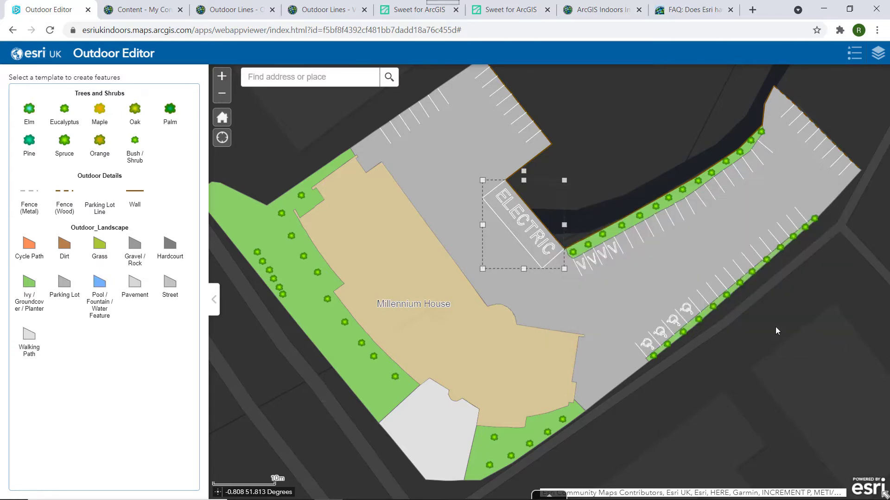
click(513, 285)
In My Content, browse the Build a layer templates for creating a feature layer, and leave without creating one
click(137, 11)
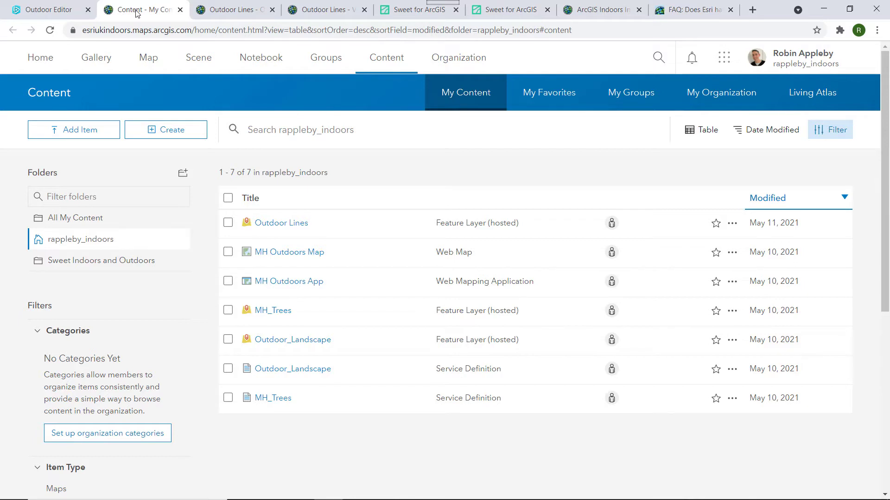
click(166, 131)
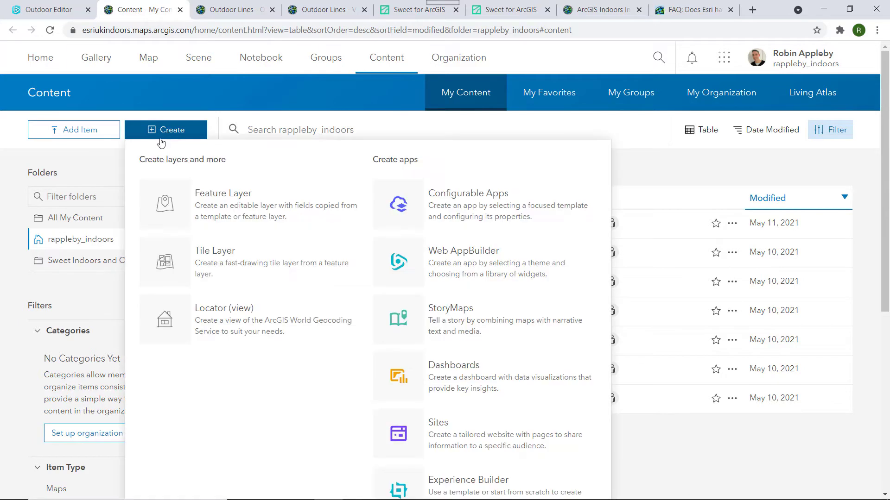
click(221, 200)
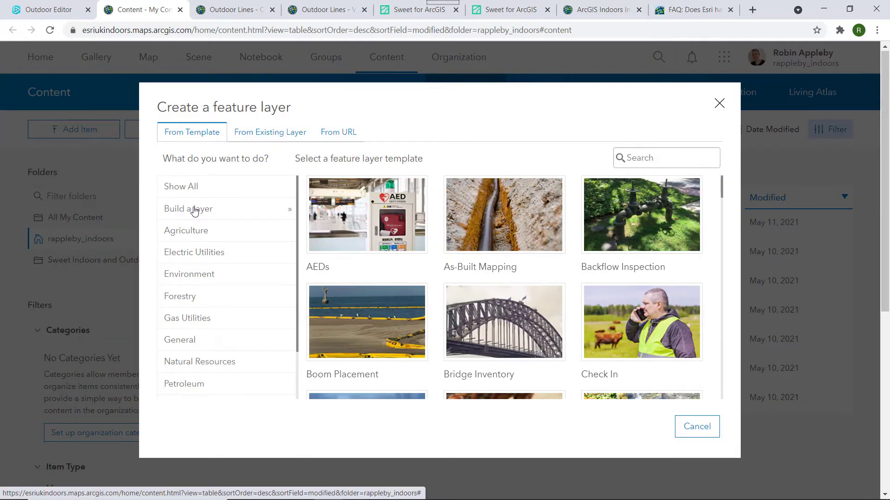
click(214, 208)
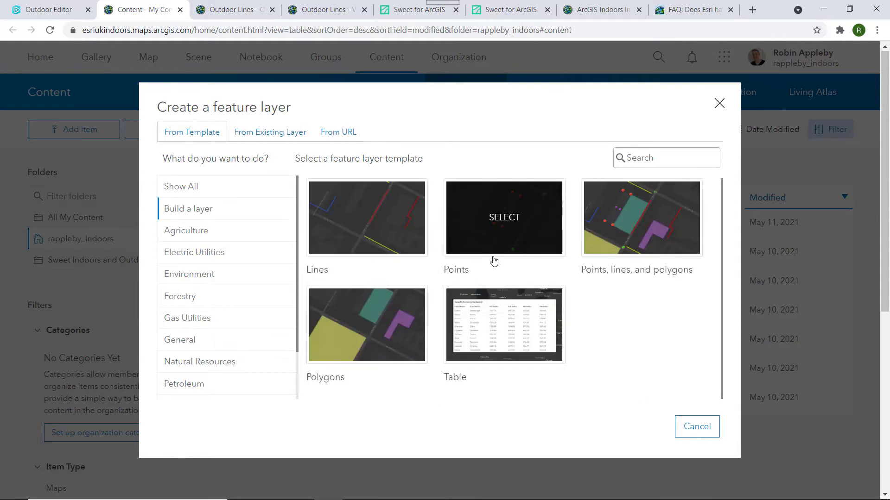
click(718, 104)
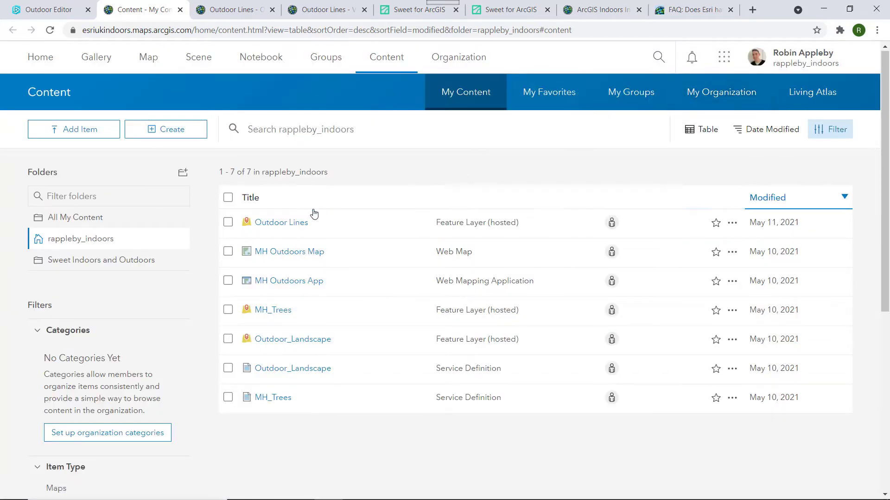
Open the field list of the Outdoor Lines hosted layer and view the options for adding a field
click(292, 224)
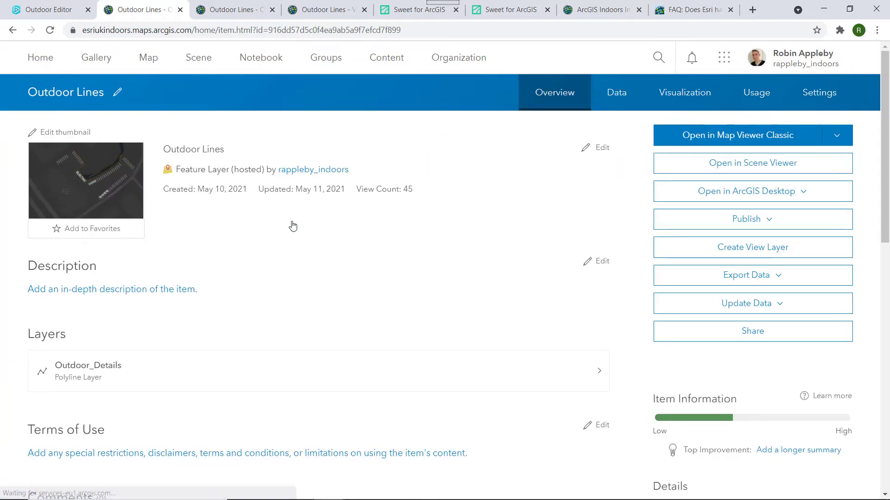
click(621, 94)
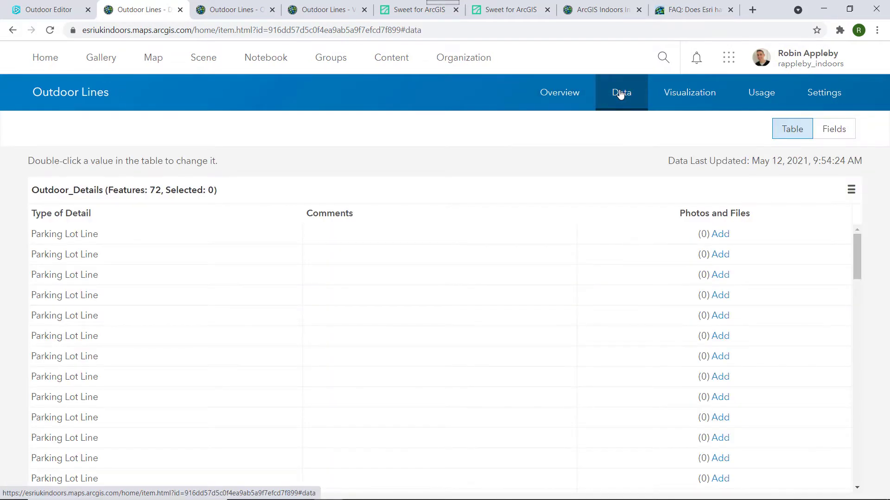
click(824, 133)
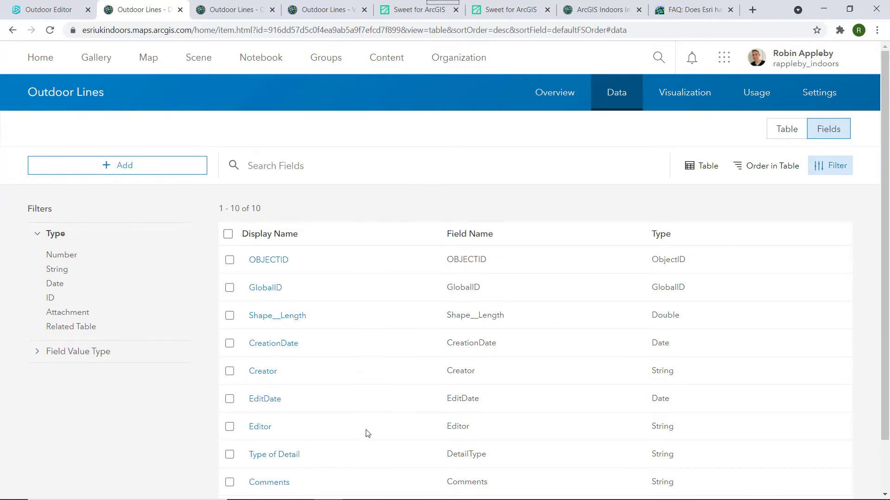
scroll(367, 433, down, 1)
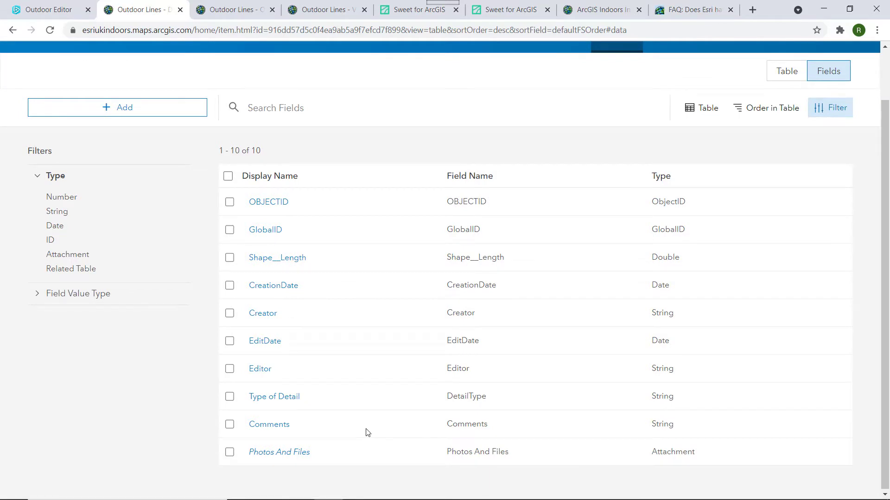
click(141, 108)
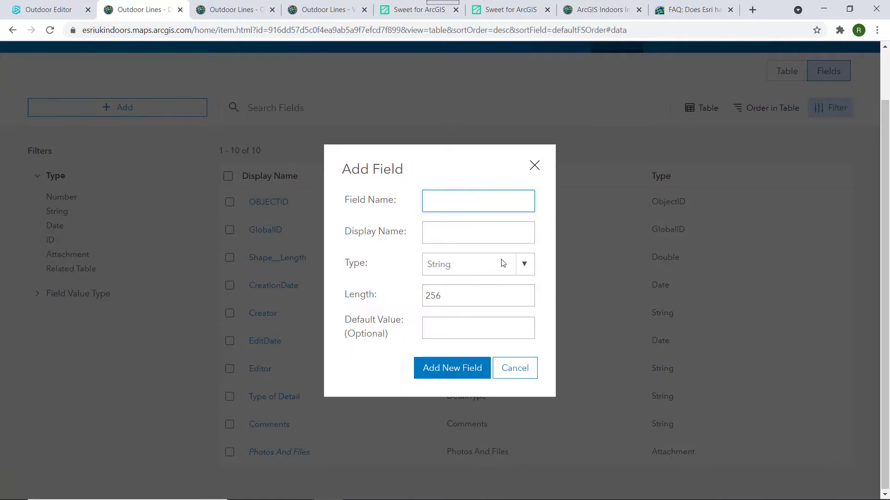
click(517, 369)
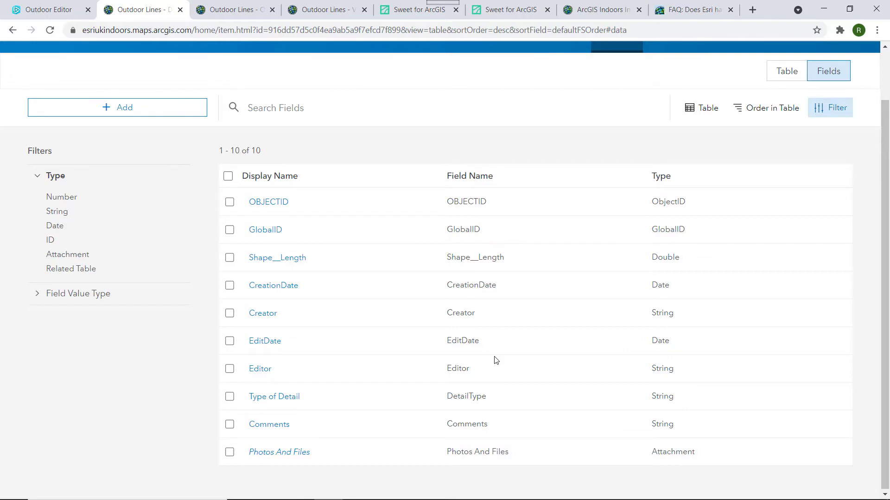
Examine the Type of Detail field's settings and the labels and codes in its list of values
click(285, 403)
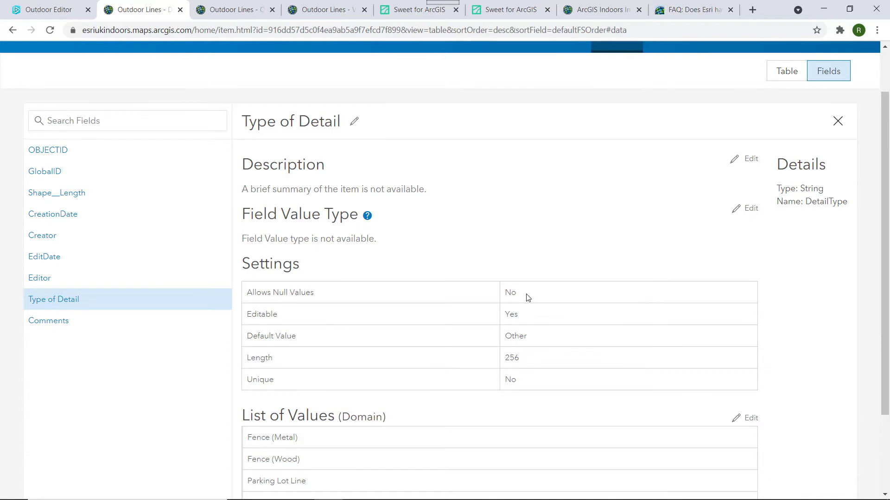
scroll(627, 339, down, 3)
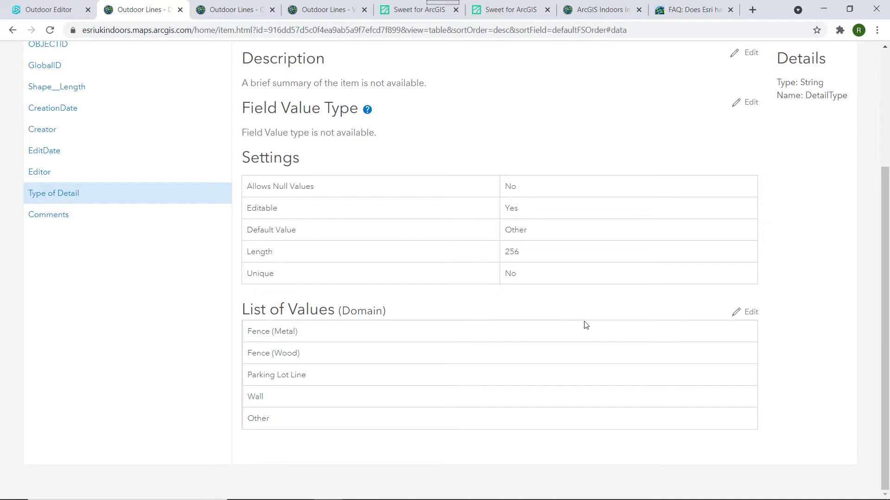
click(755, 317)
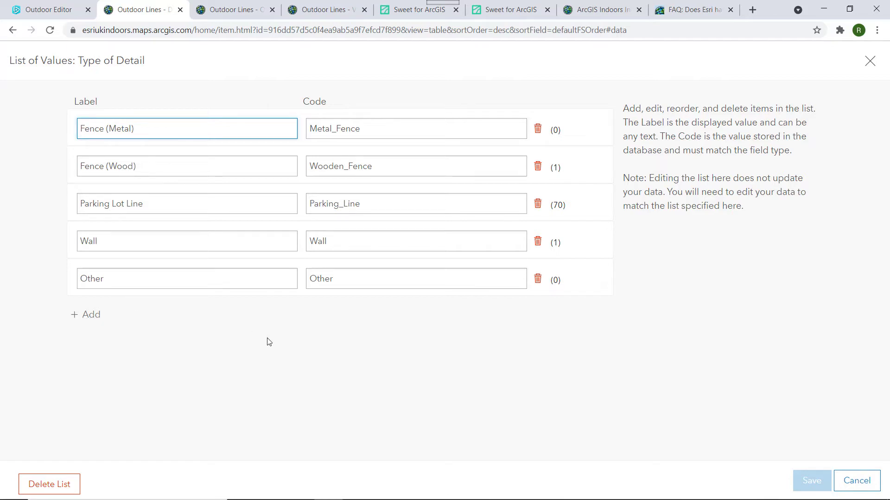
click(855, 488)
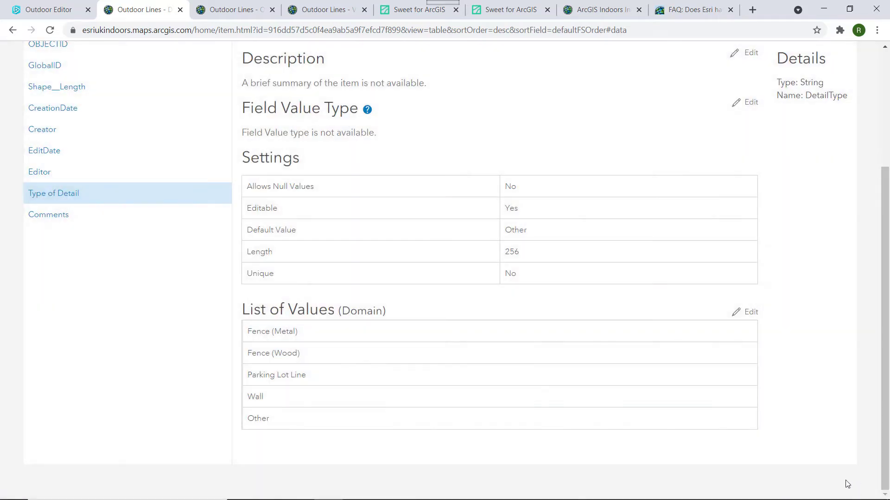
scroll(813, 389, up, 4)
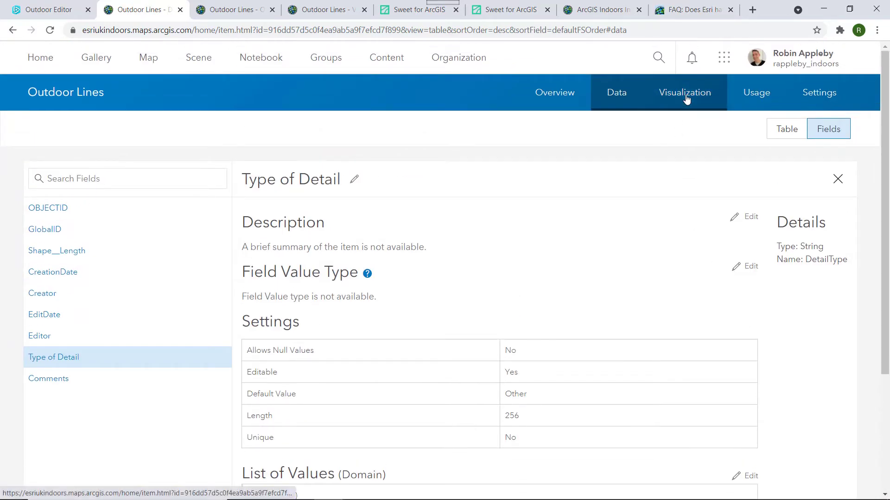
Examine the Outdoor Lines layer's drawing style options and its hosted feature layer editing settings
click(313, 10)
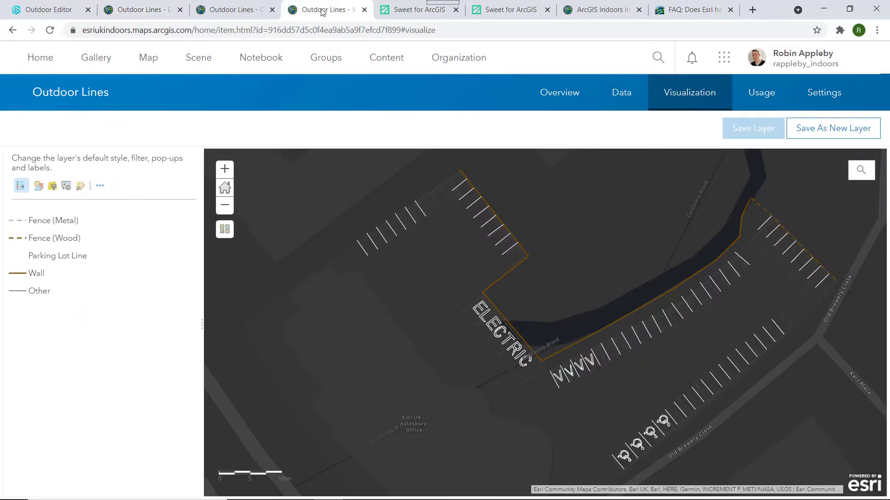
click(38, 187)
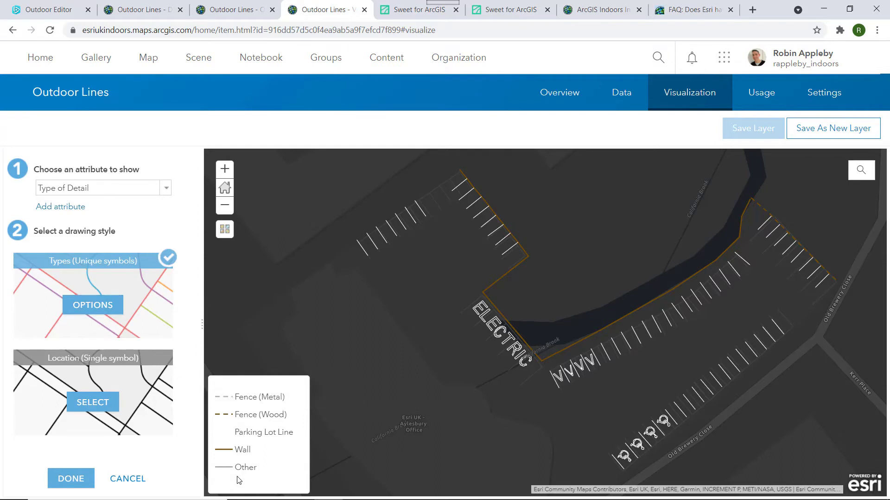
click(120, 480)
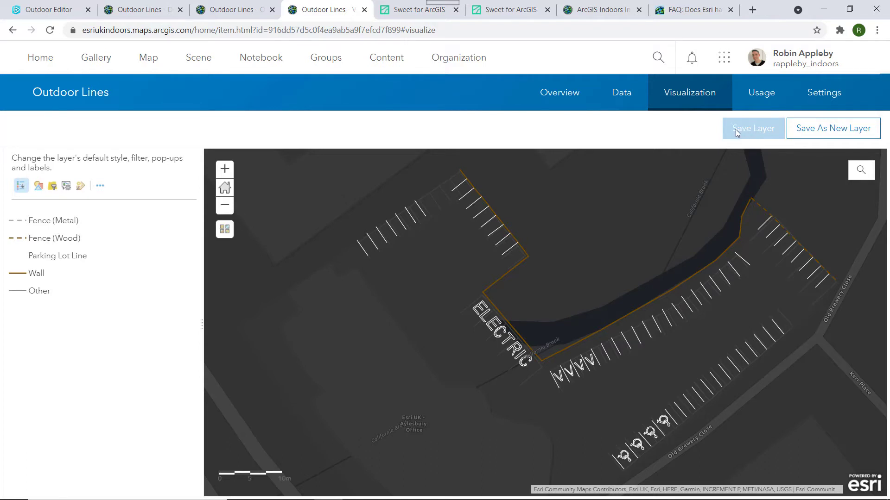
click(831, 96)
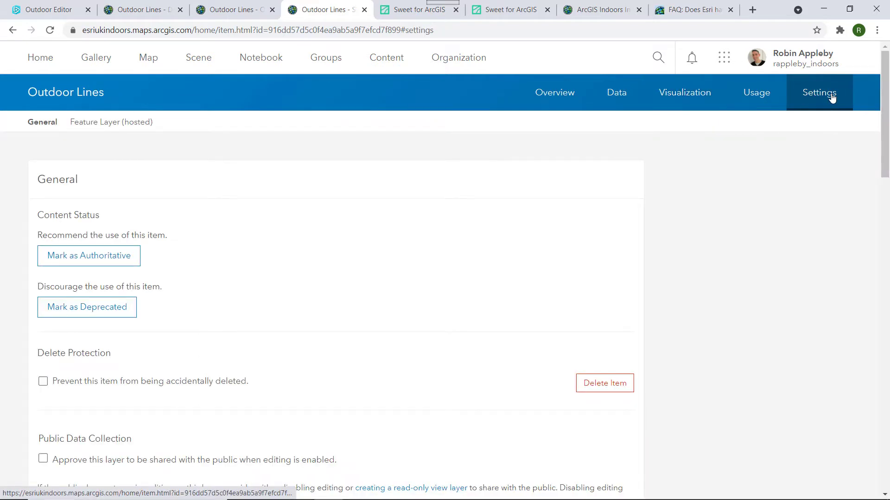
drag(885, 118, 875, 282)
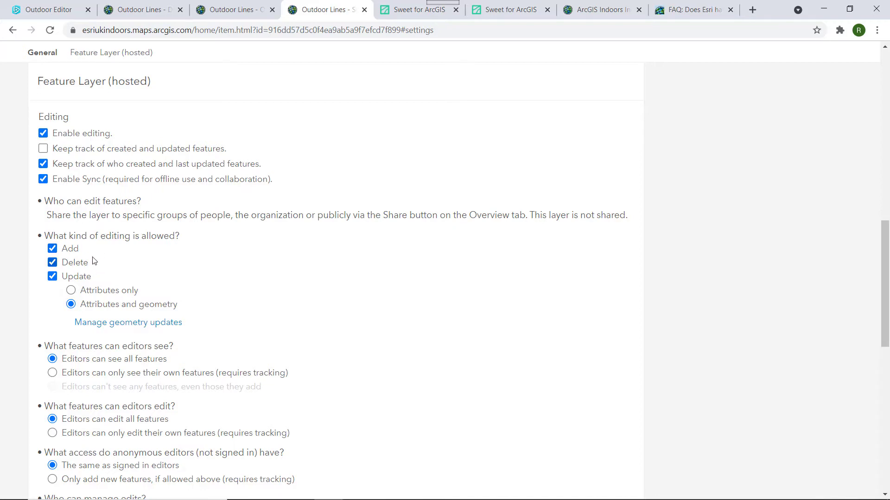
Switch to ArcGIS Pro and add a new field row to the Outdoor_Details layer's fields table
key(alt+Tab)
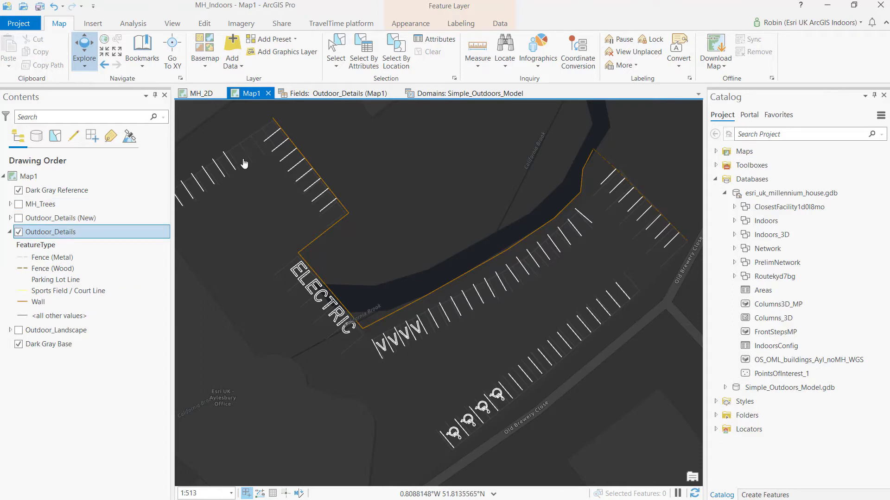
click(310, 93)
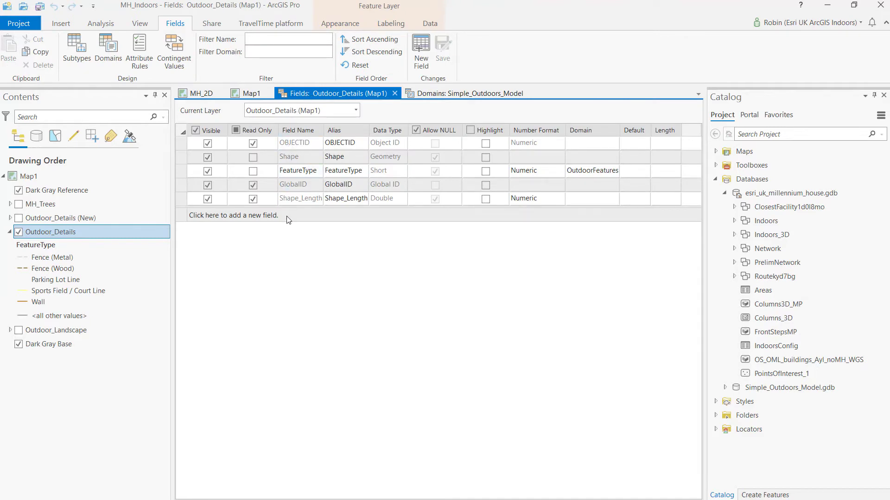
click(227, 215)
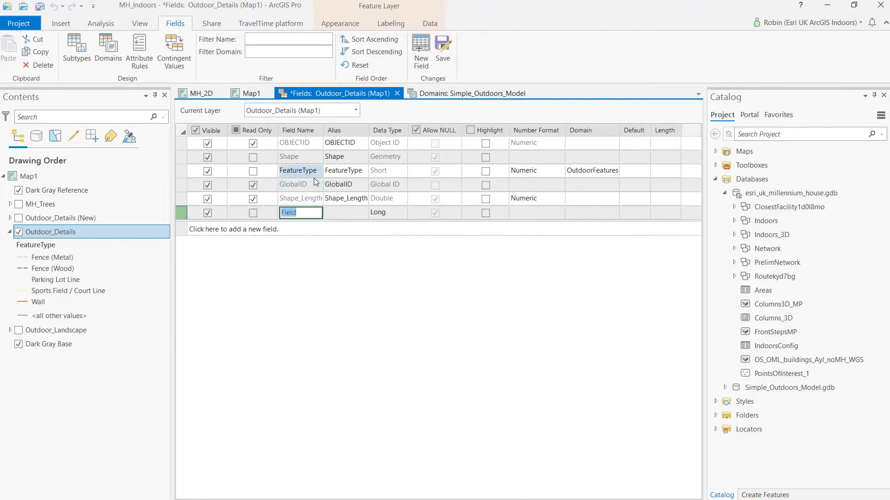
View the coded values of the OutdoorFeatures domain assigned to the FeatureType field
click(596, 171)
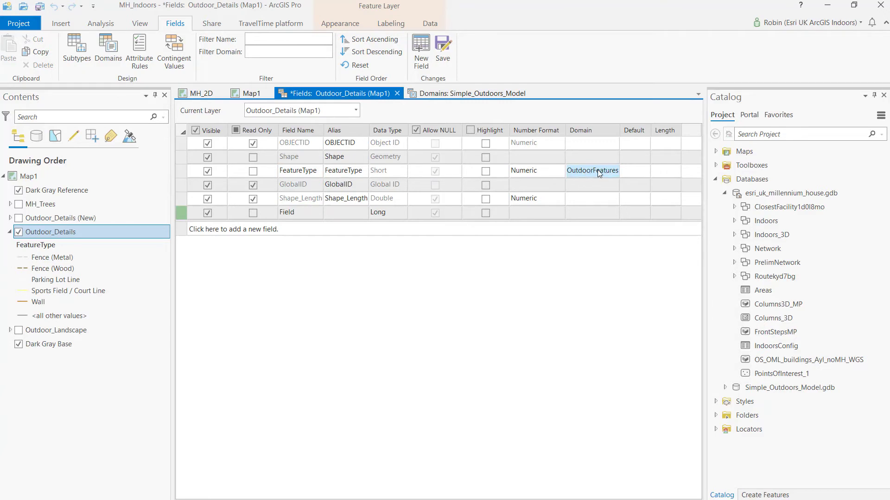
click(109, 48)
click(183, 177)
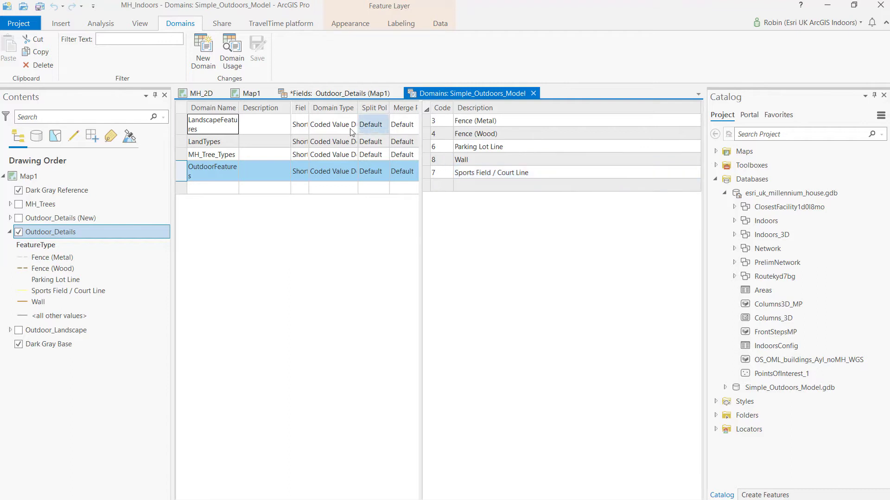
Open the MH_2D map and list the feature classes in the Indoors dataset of esri_uk_millennium_house.gdb
click(201, 95)
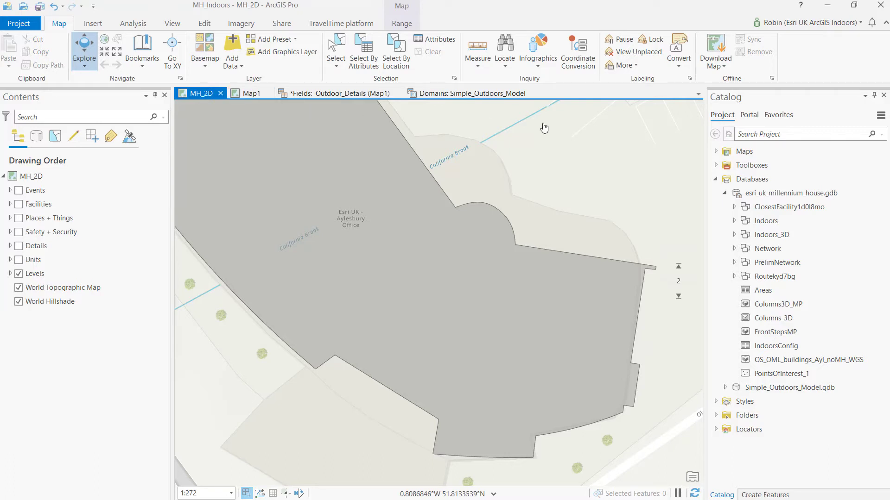
click(735, 221)
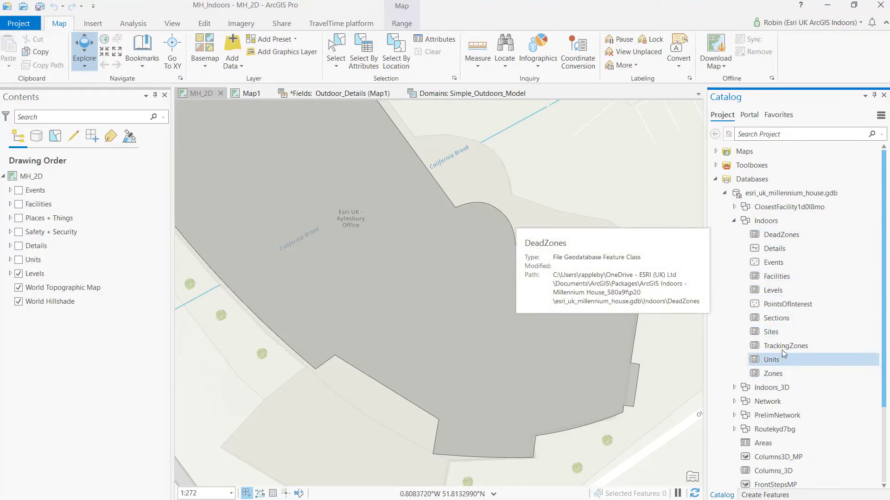
Switch the MH_2D map's floor display to level 1 and back to level 2 to compare the Levels outlines
click(784, 240)
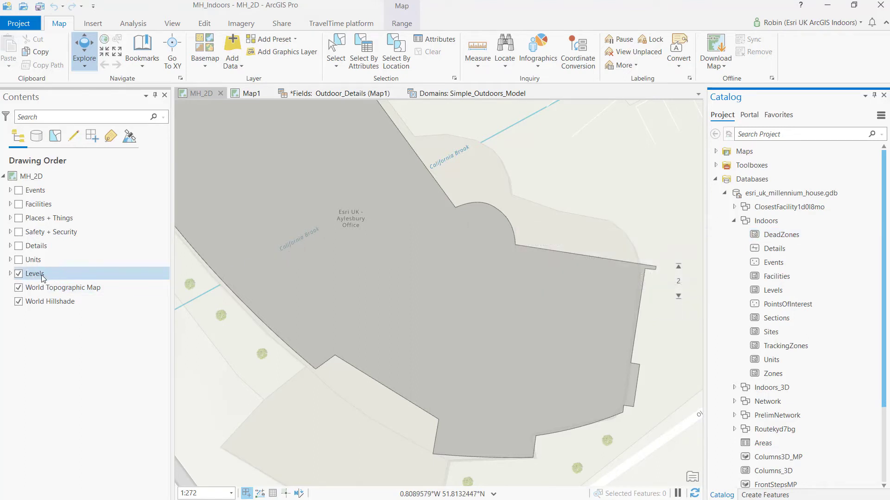
click(678, 296)
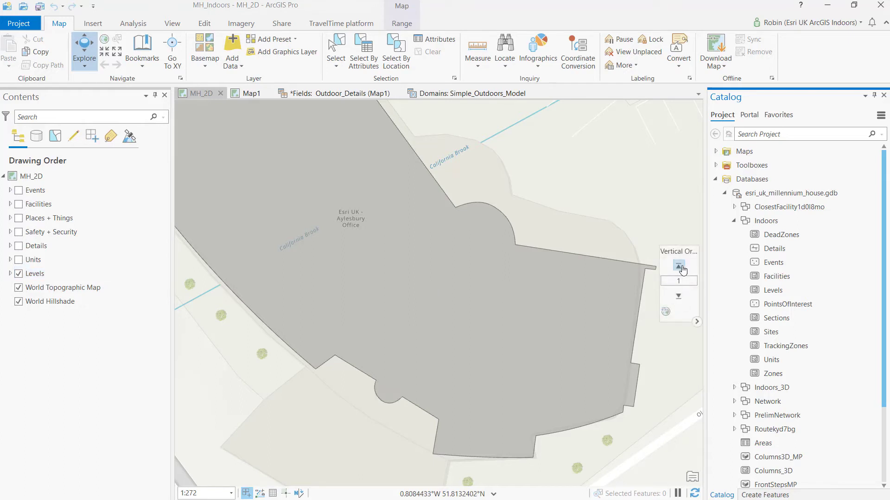
click(678, 267)
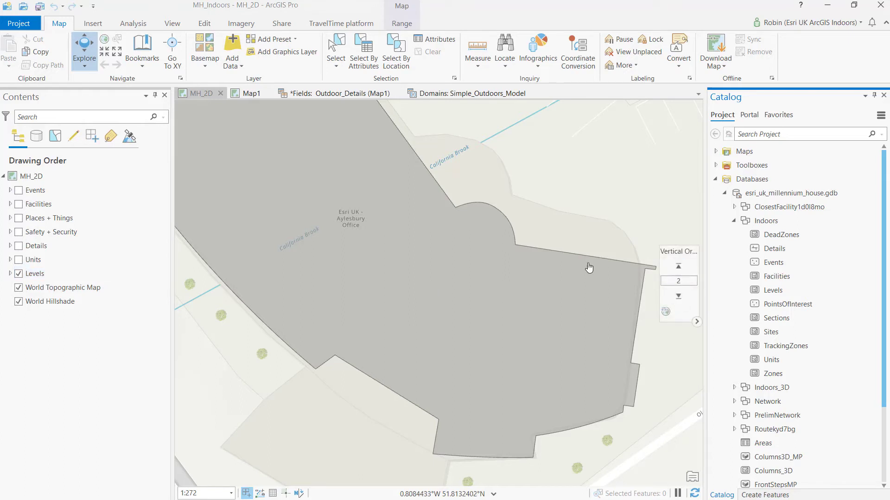
Turn on the Units, Details and Safety + Security layers and display level 1 of the building
click(18, 260)
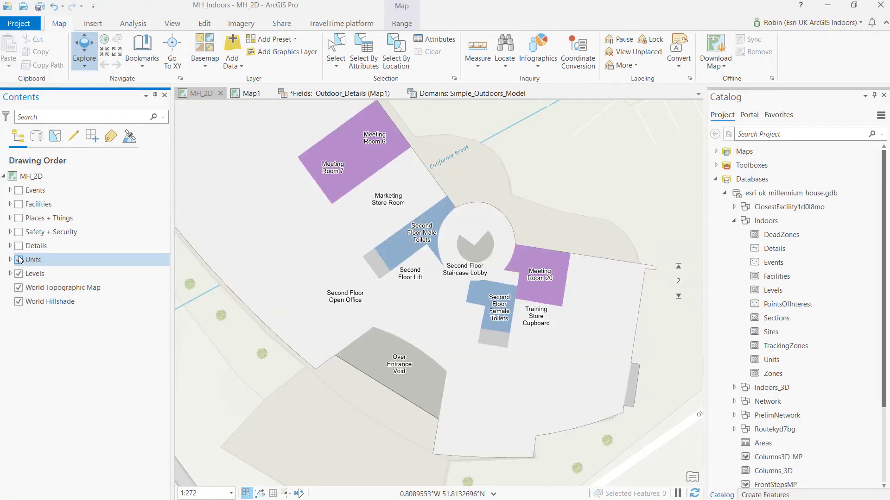
click(19, 246)
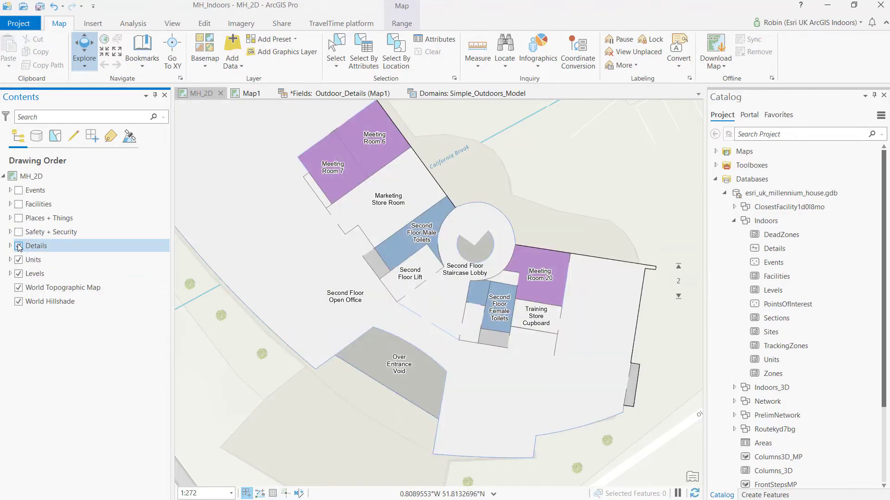
click(18, 232)
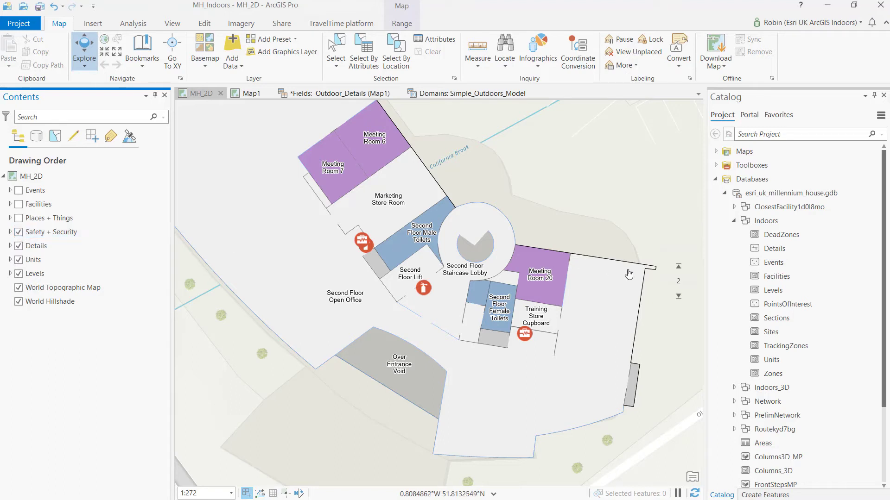
click(678, 297)
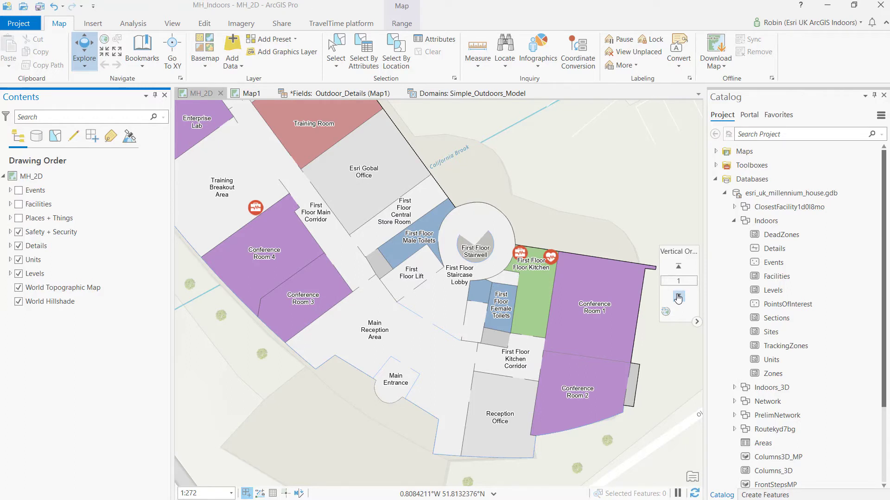
Inspect the pop-up of the first aid box beside the first floor kitchen, reviewing its unit, level, facility and site names
click(520, 256)
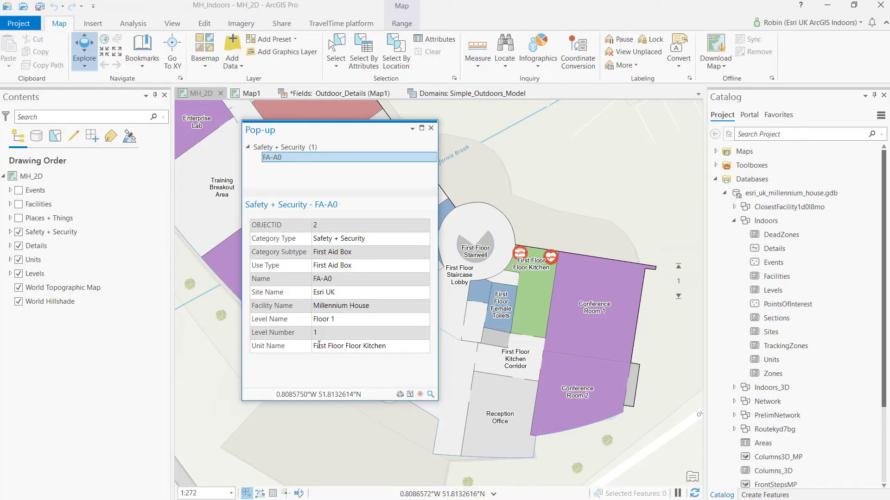
drag(314, 346, 388, 346)
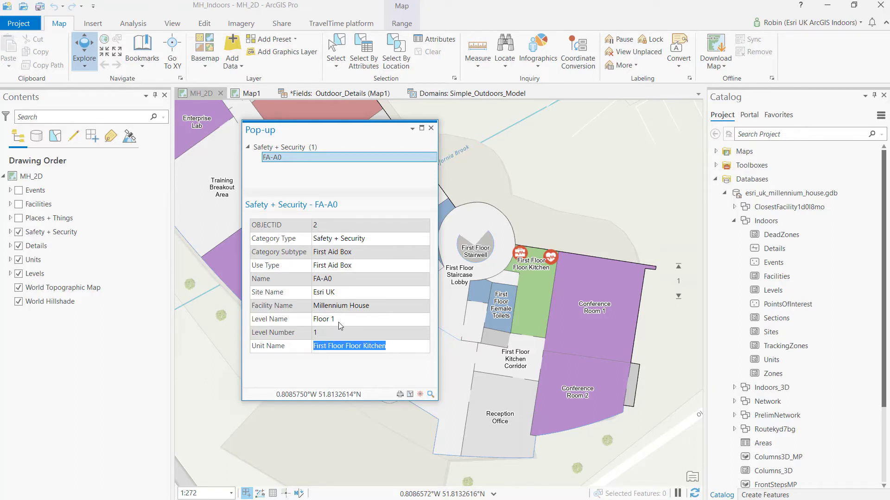
drag(337, 318, 313, 319)
drag(370, 306, 307, 293)
click(334, 295)
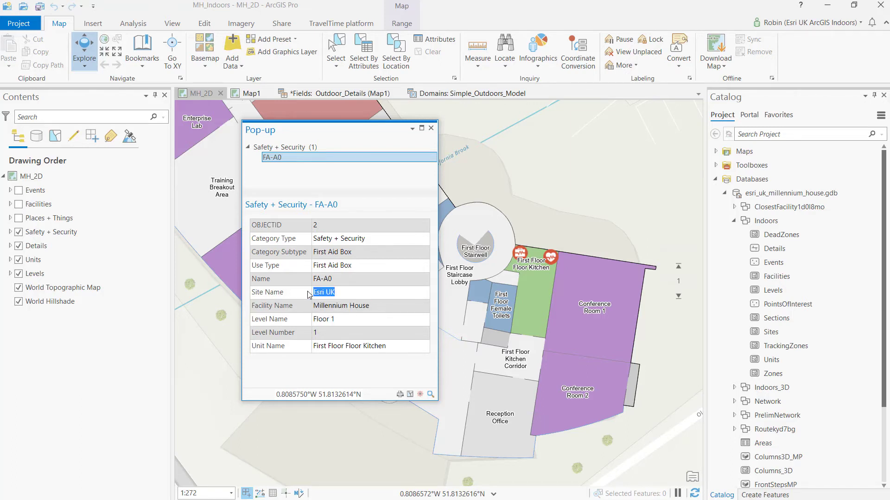
click(431, 129)
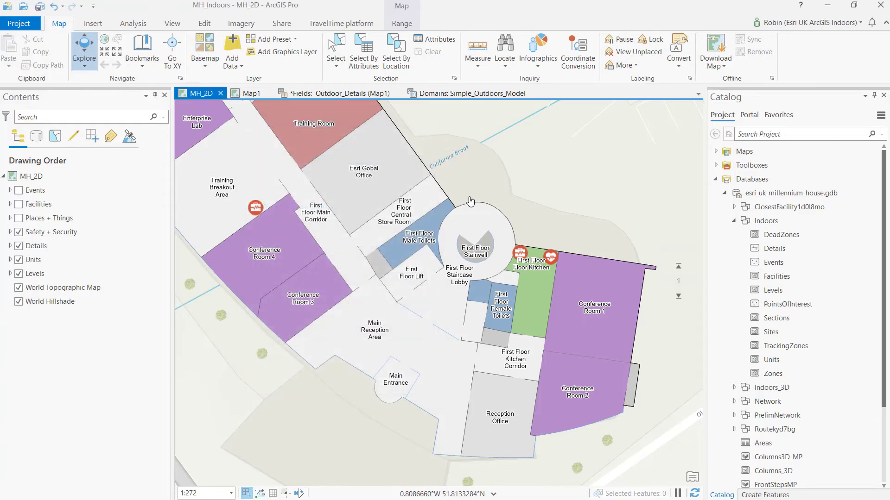
Set the map's displayed floor to level 2 and bring up the project's sharing options
click(679, 266)
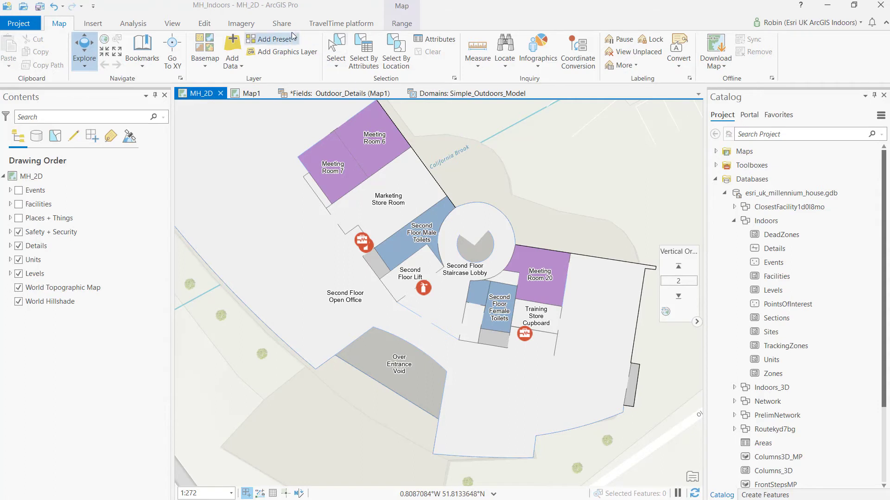
click(281, 23)
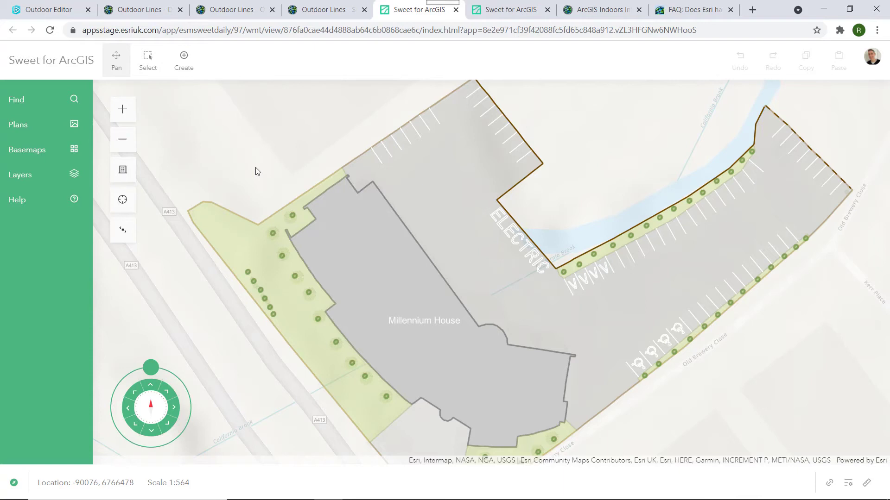
In Sweet for ArcGIS, choose the Parking Lot Line template from Outside Details and try drawing a line beside the ELECTRIC bays
click(182, 65)
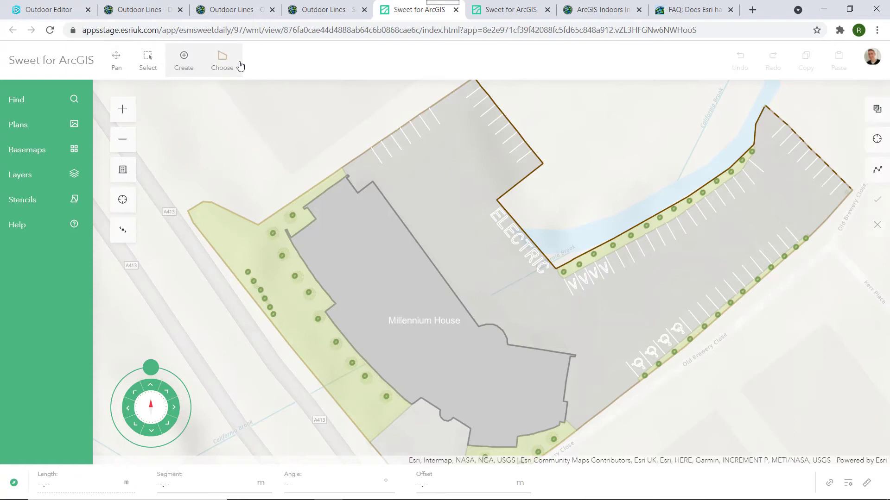
click(221, 64)
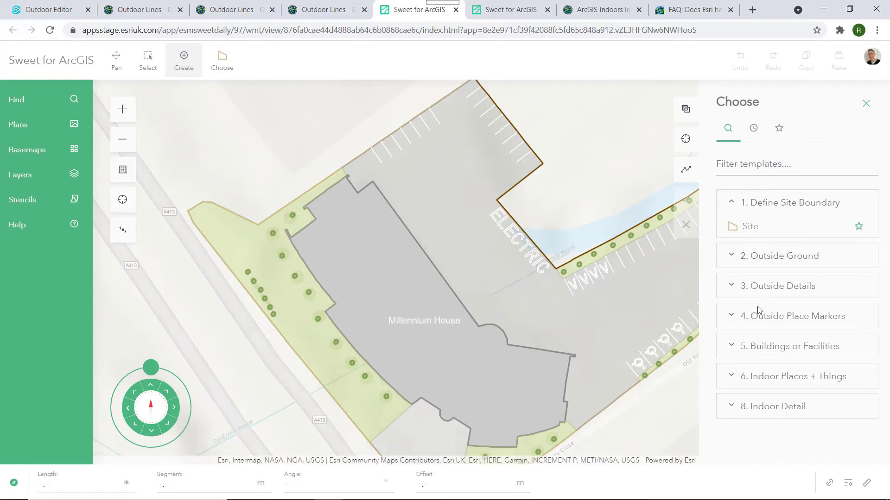
click(734, 289)
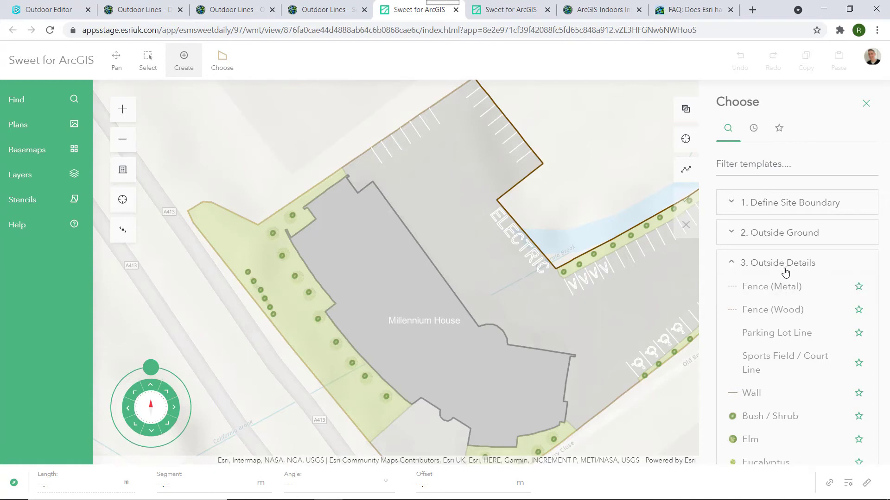
click(767, 334)
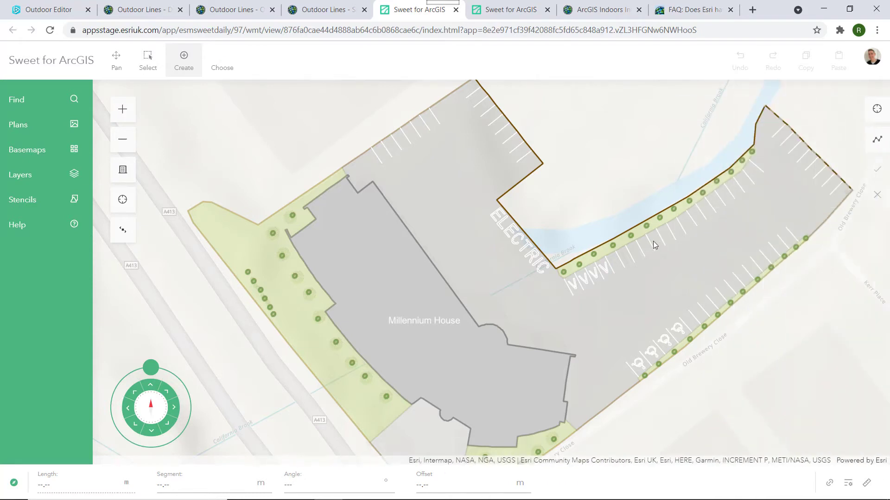
click(520, 202)
click(571, 171)
double_click(605, 205)
Enable the link option, start a parking lot line at the fence corner beside the ELECTRIC marking and discard it
click(830, 482)
click(495, 200)
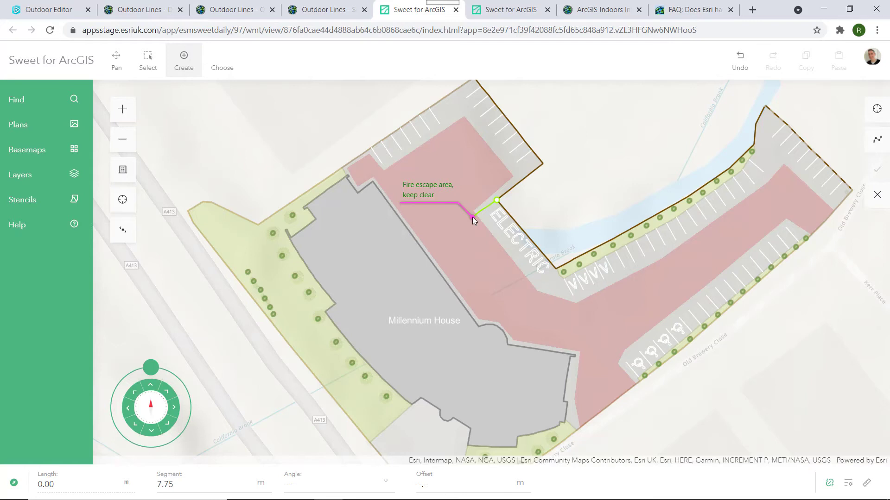
click(877, 195)
click(117, 60)
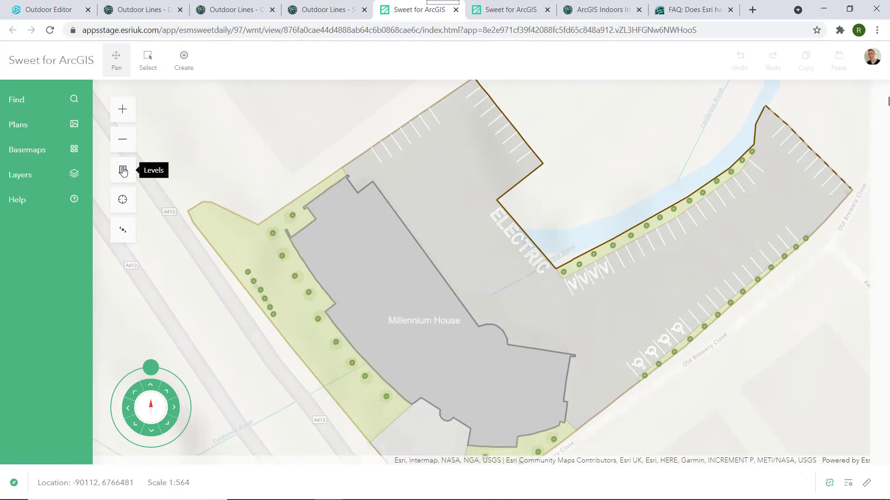
Choose Millennium House as the facility, compare Floor 1 with Floor 2 and leave Floor 2 displayed
click(123, 171)
click(839, 162)
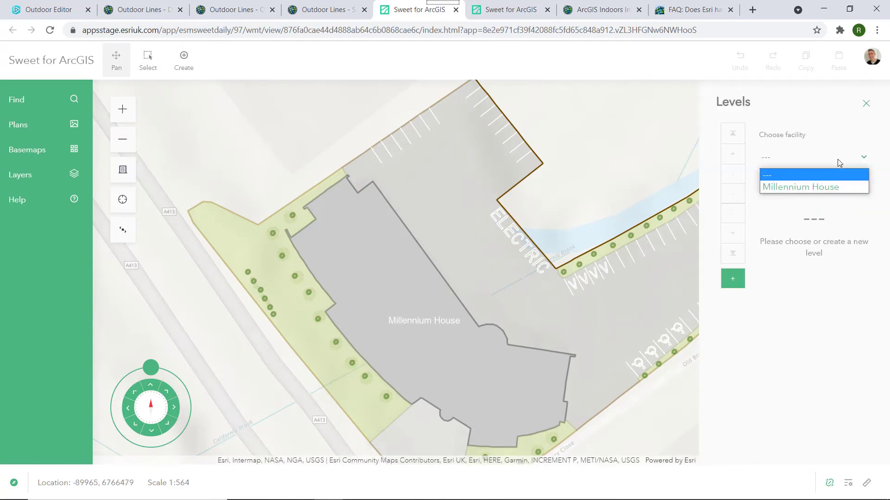
click(833, 187)
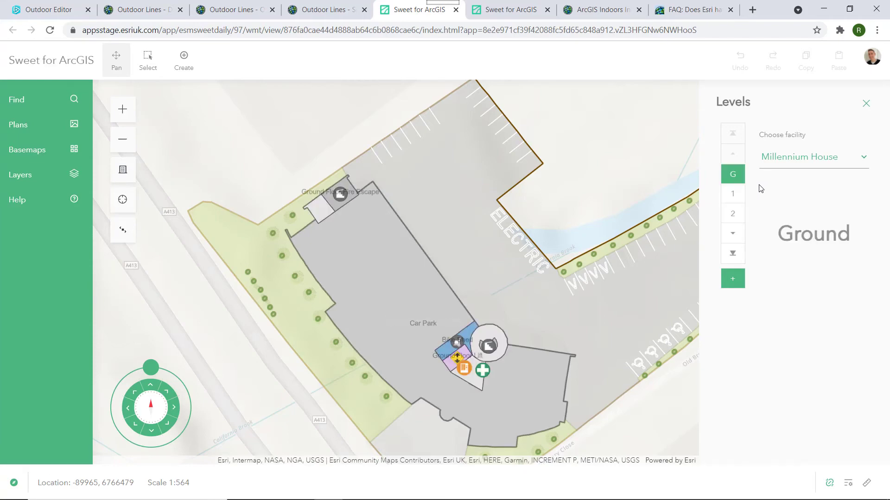
click(735, 213)
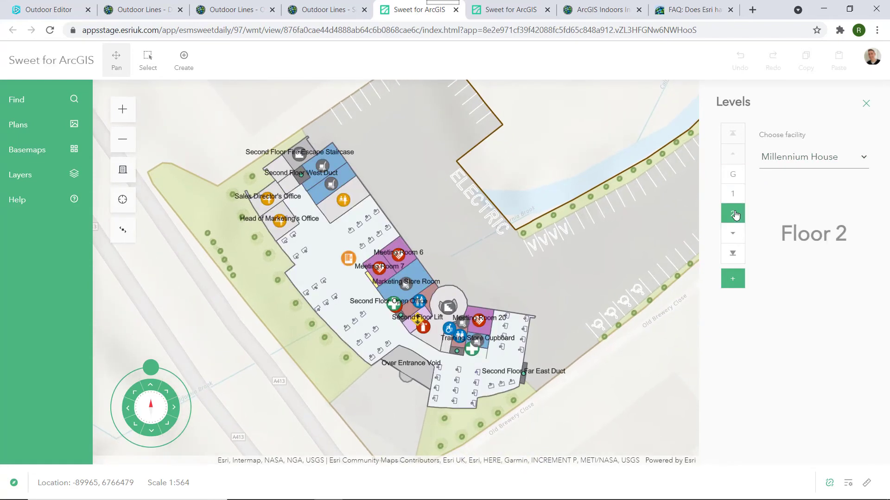
scroll(435, 313, up, 1)
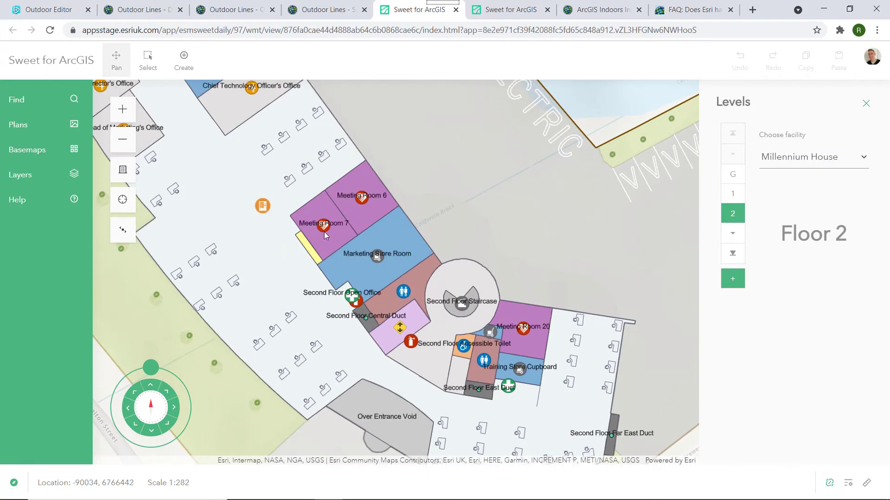
click(734, 198)
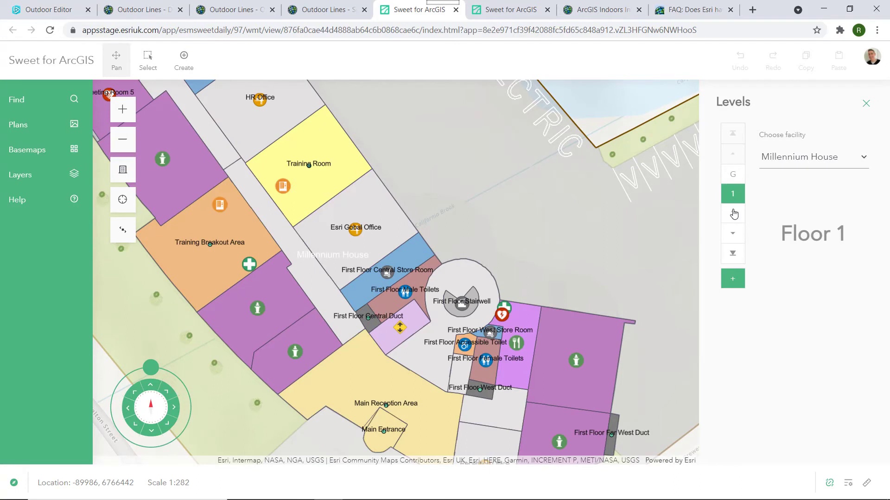
click(734, 216)
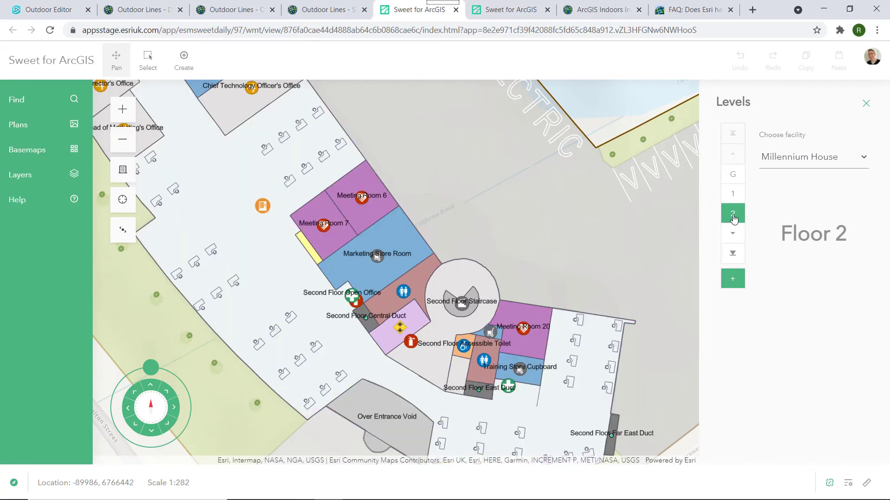
Place a Vending Machine from the recently used templates in the Floor 2 open office, just above the Over Entrance Void
click(187, 68)
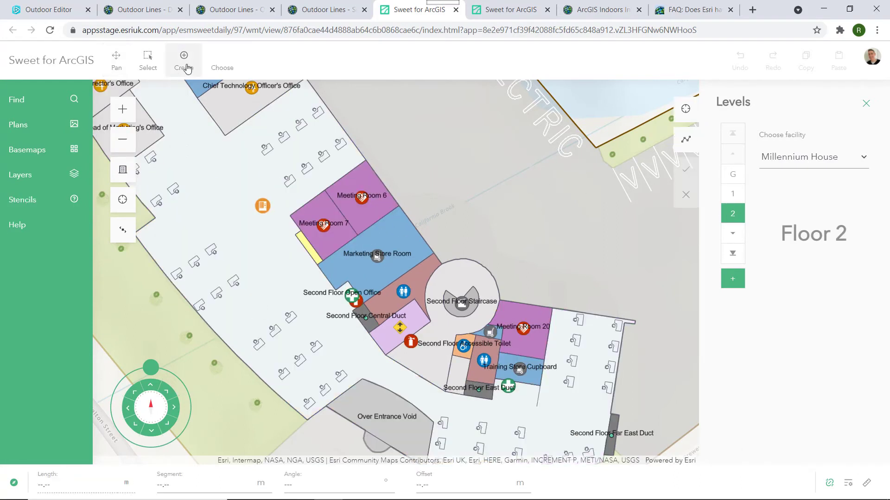
click(223, 61)
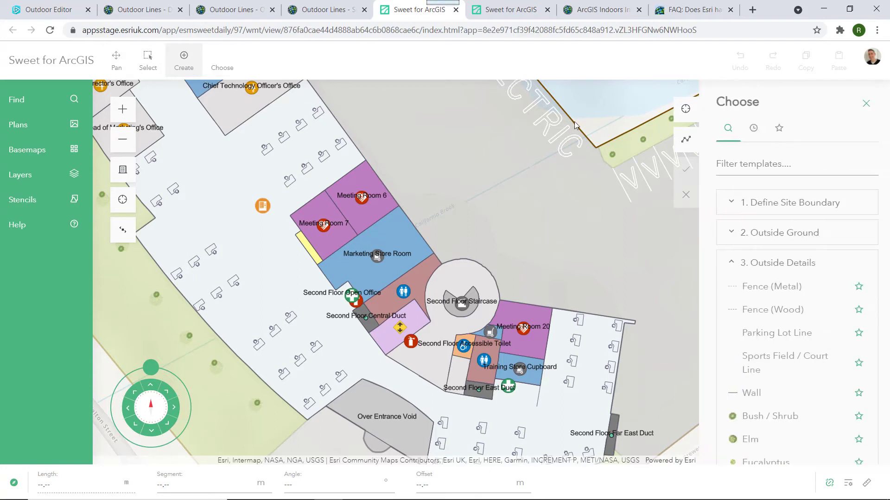
click(755, 134)
click(755, 190)
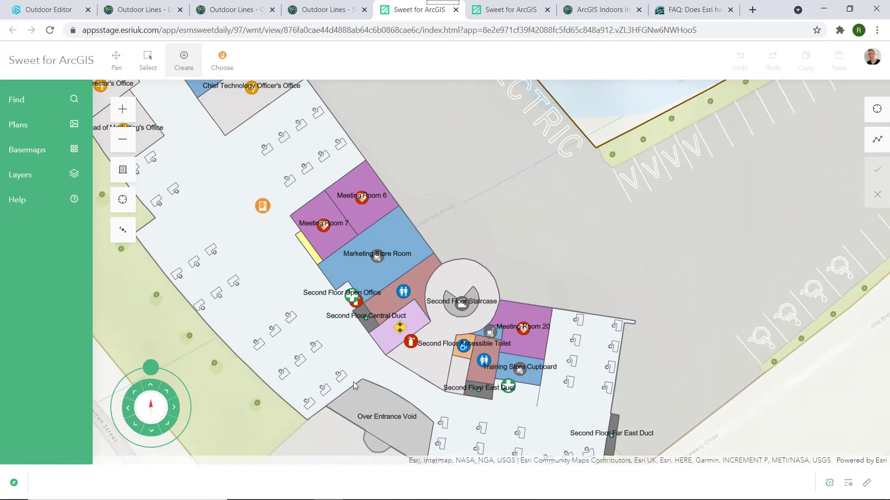
click(346, 354)
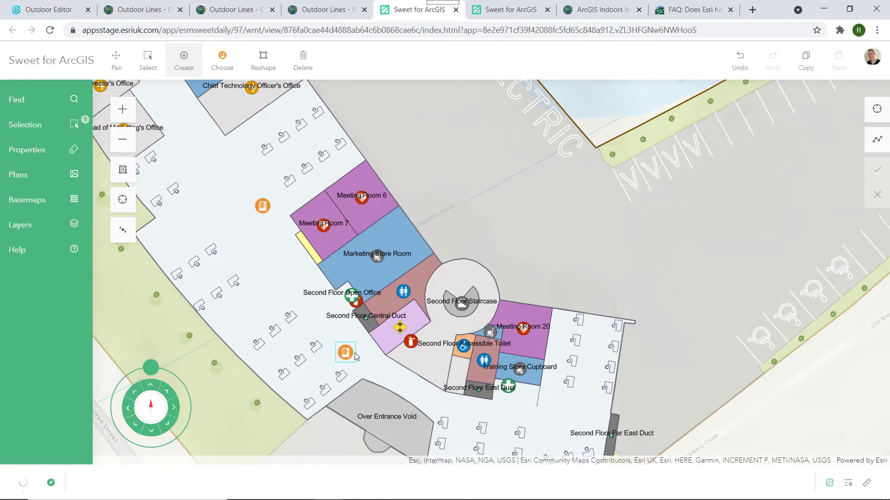
Examine the new vending machine's properties, including its category subtype, site, facility and level fields
click(27, 150)
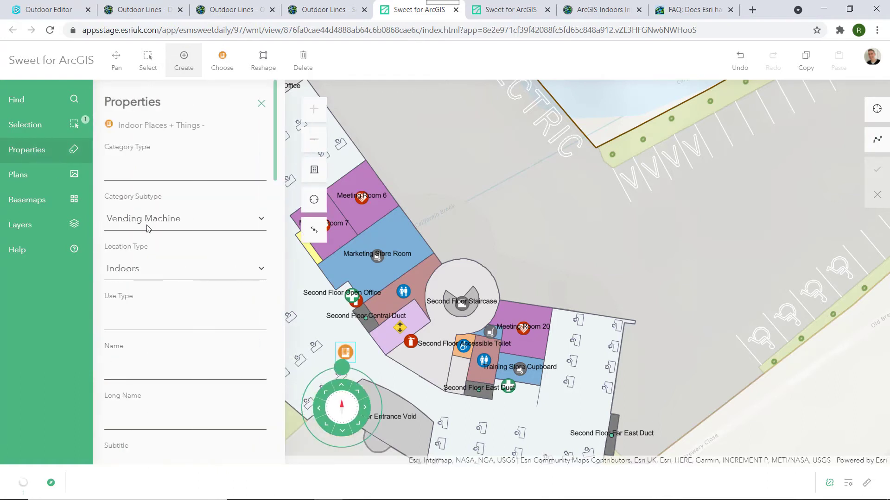
drag(275, 176, 272, 306)
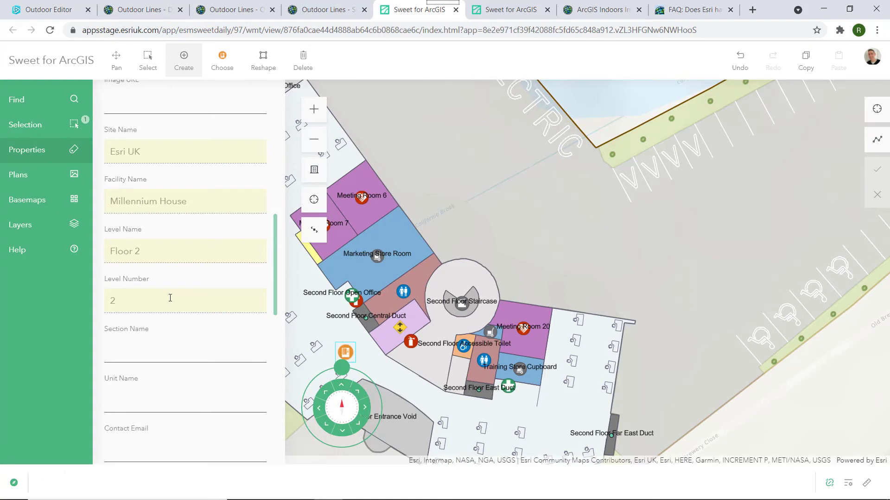
drag(274, 257, 271, 132)
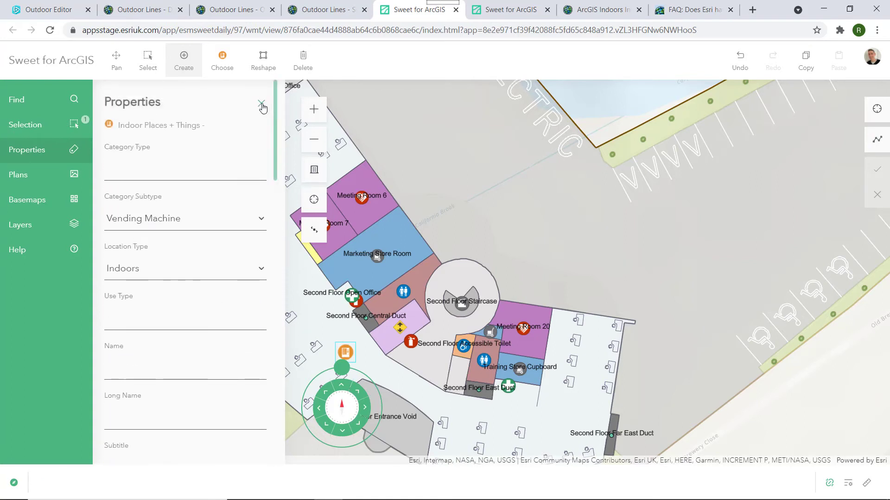
click(263, 107)
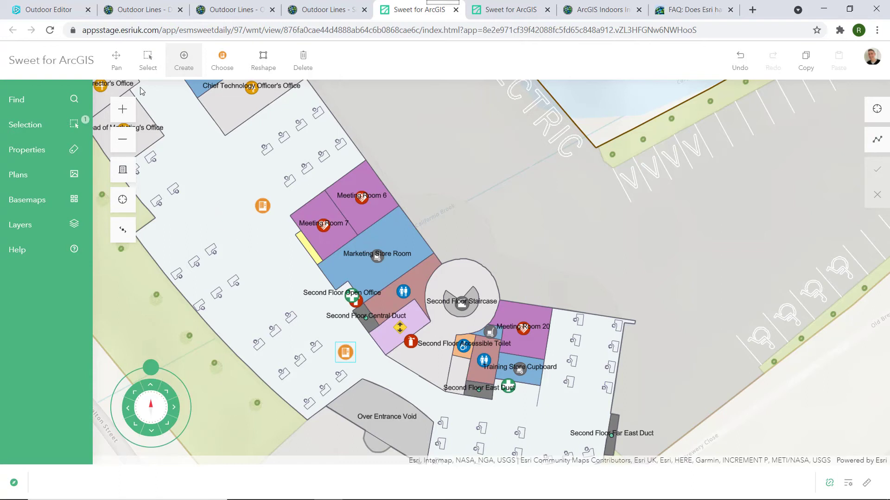
Delete the six desks in two rows of three southwest of Meeting Room 7 in the Floor 2 open office
click(146, 60)
click(233, 283)
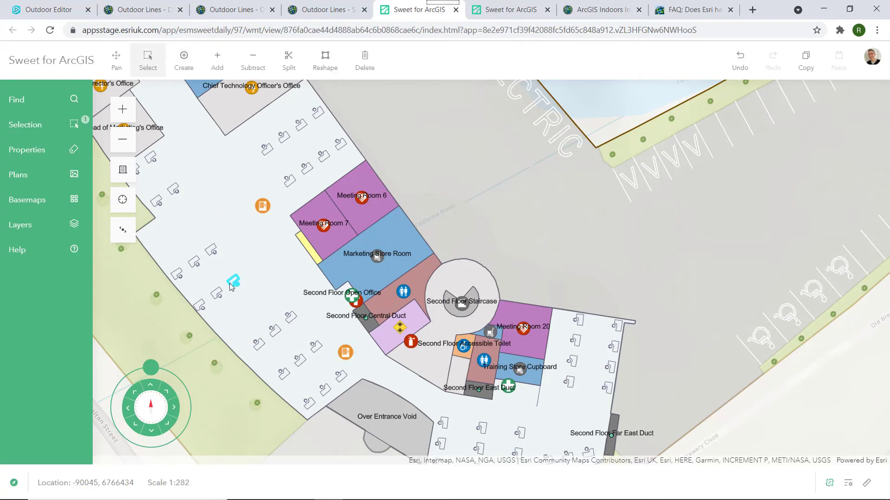
shift+click(217, 293)
shift+click(200, 306)
shift+click(178, 275)
shift+click(194, 263)
shift+click(211, 250)
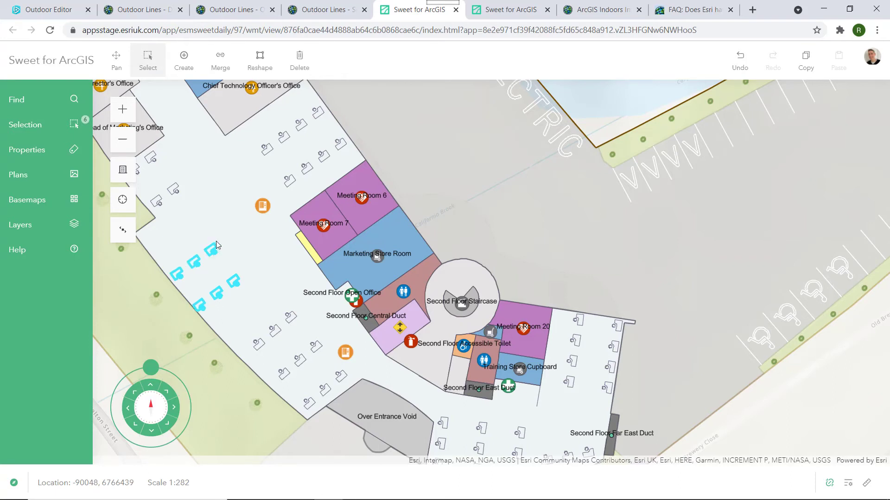
click(299, 60)
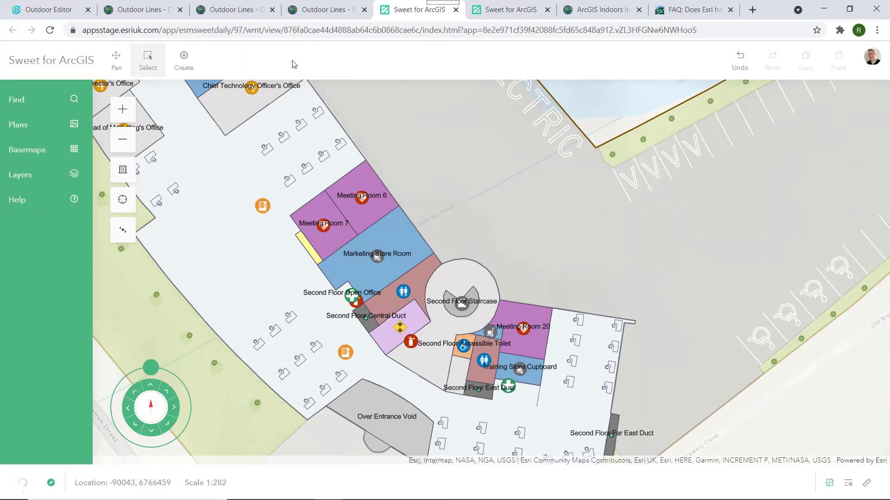
Draw a Row of Desks smart template line about 11 m long across the emptied part of the Floor 2 open office
click(116, 61)
drag(253, 339, 496, 353)
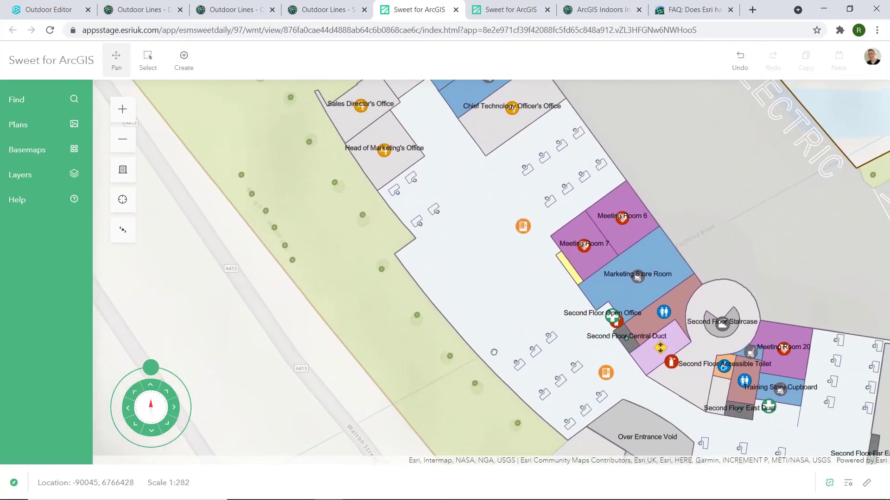
click(184, 58)
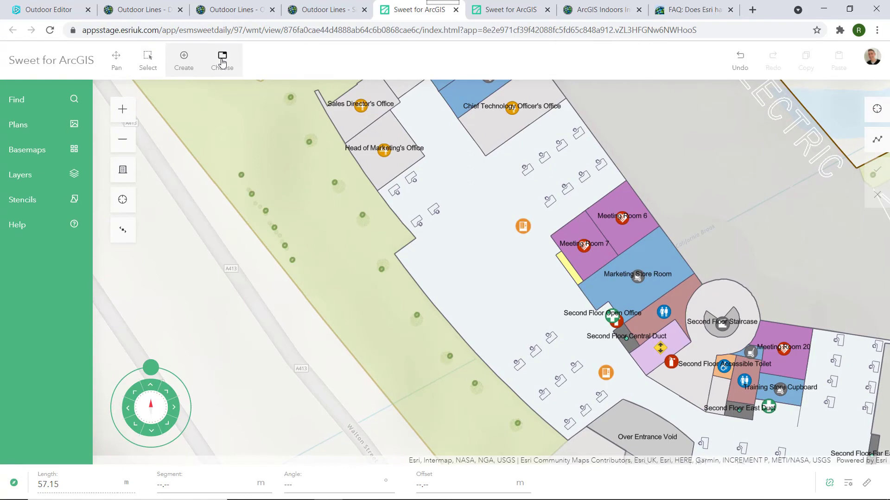
click(222, 62)
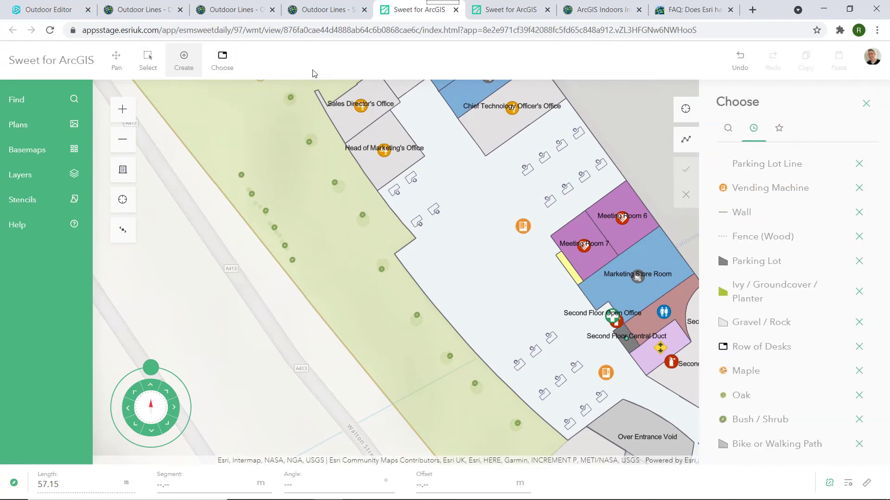
click(775, 349)
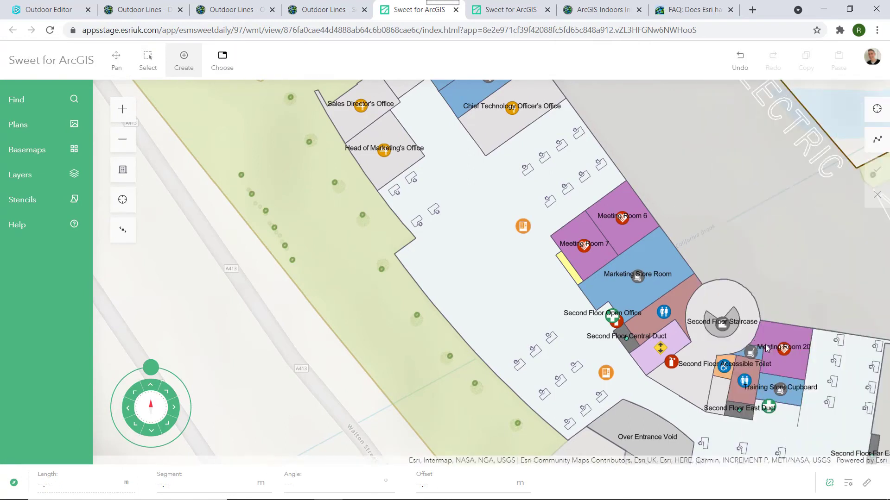
click(443, 298)
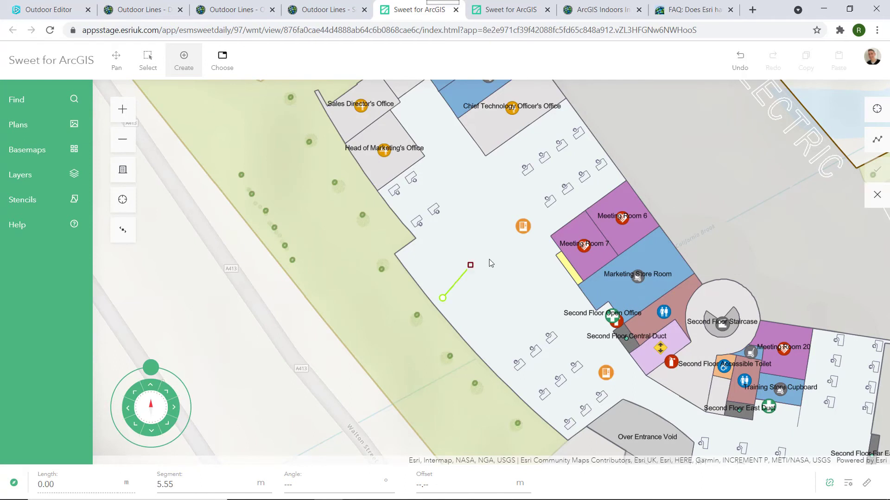
double_click(513, 249)
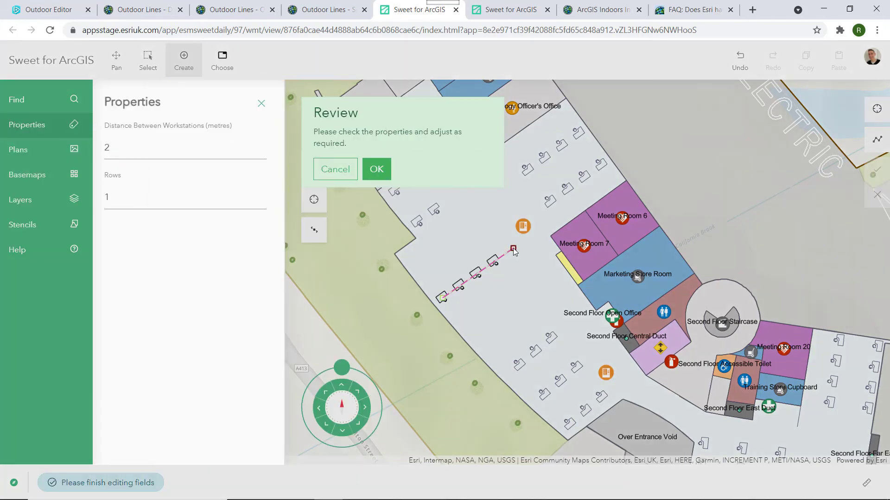
Configure the new desks as 2 rows with 2 metres between workstations, after previewing a 1 metre spacing, and accept the layout
drag(129, 196, 103, 199)
text(2)
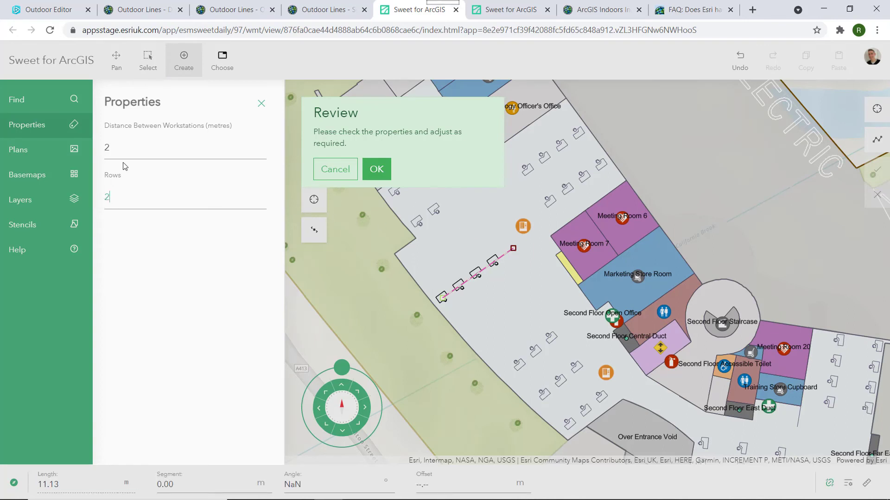
click(120, 149)
mouse_move(91, 152)
mouse_down()
mouse_move(111, 150)
mouse_move(100, 152)
mouse_up()
text(1)
click(140, 197)
text(2)
click(133, 195)
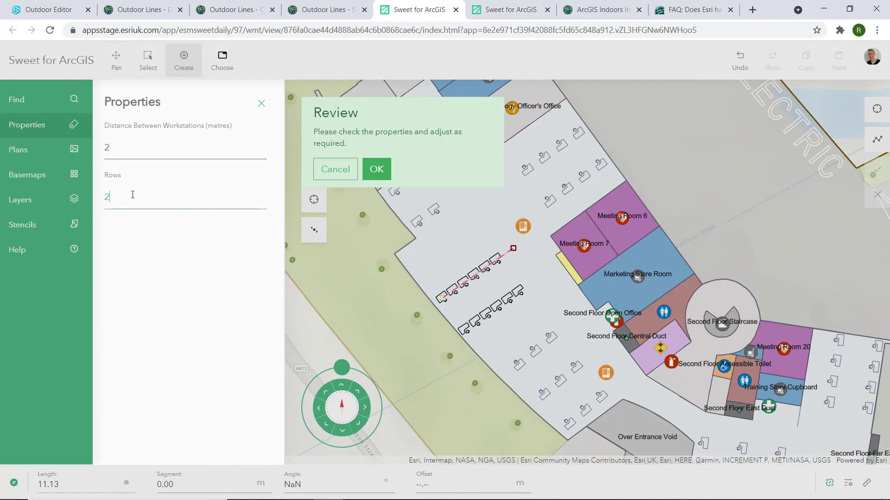
click(177, 215)
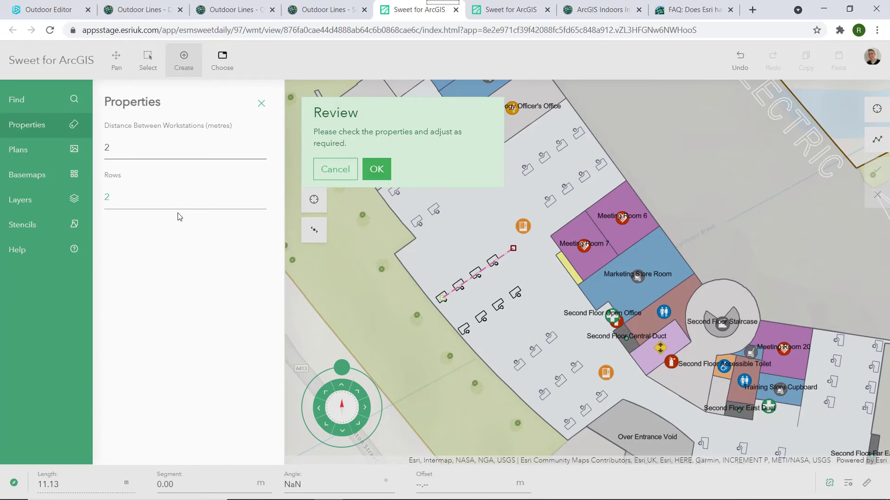
click(376, 169)
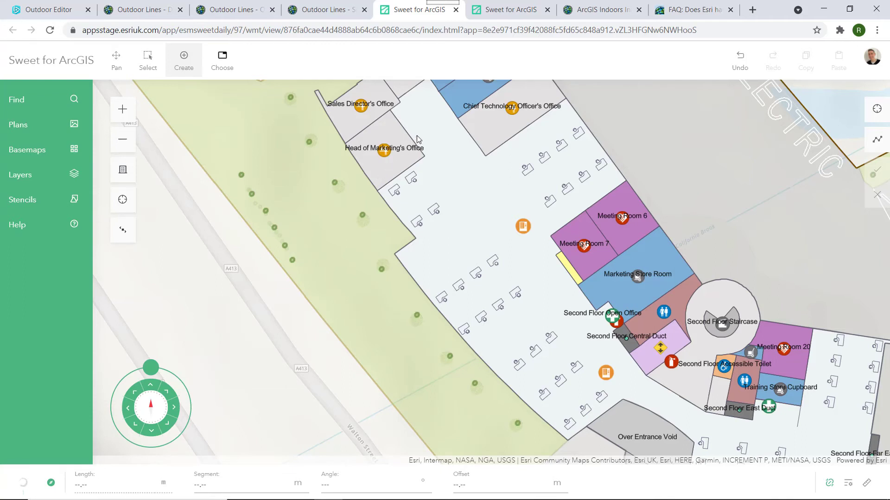
Switch to the app builder and examine the NotHereFeedback map feedback settings and its pointer move script, leaving them unedited
click(492, 15)
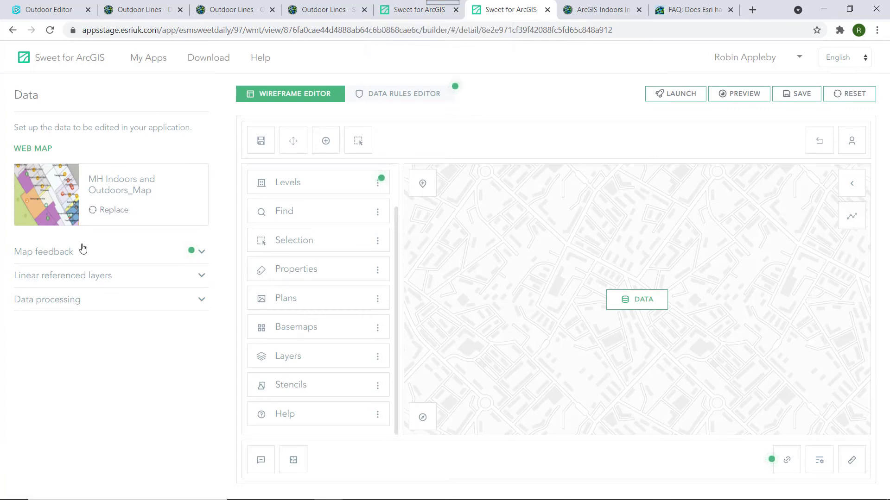
click(58, 252)
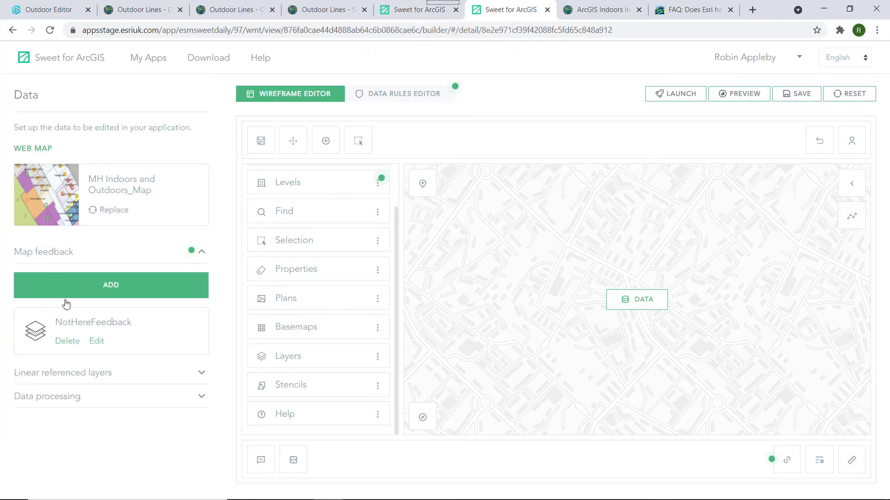
click(96, 343)
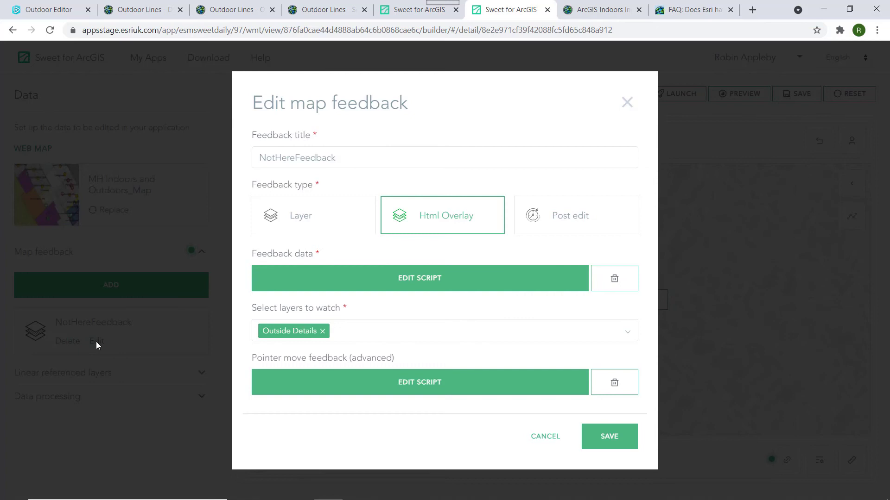
click(349, 380)
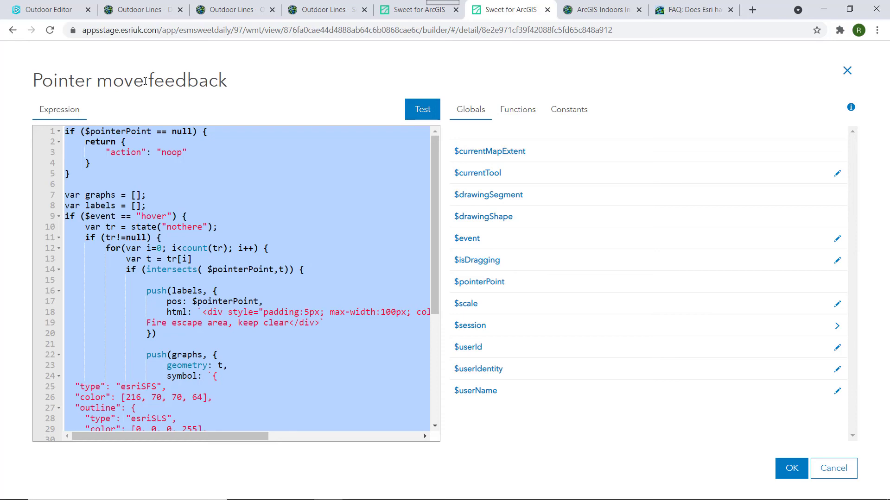
click(836, 472)
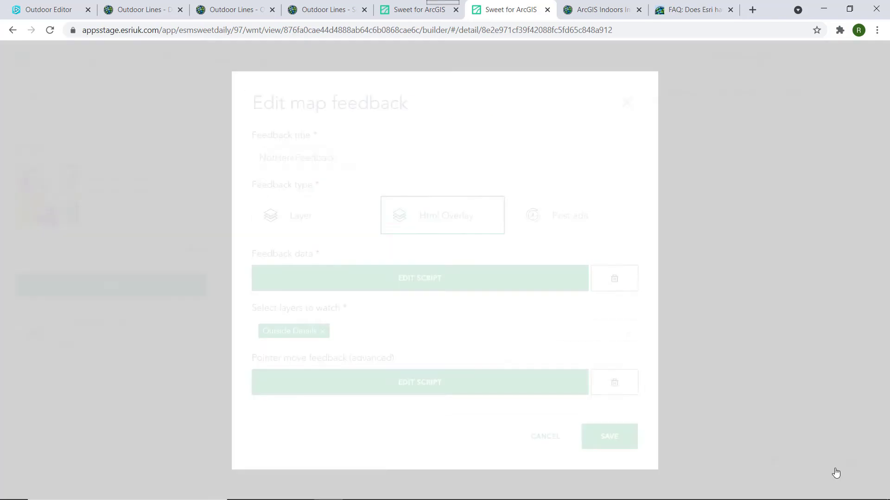
click(555, 437)
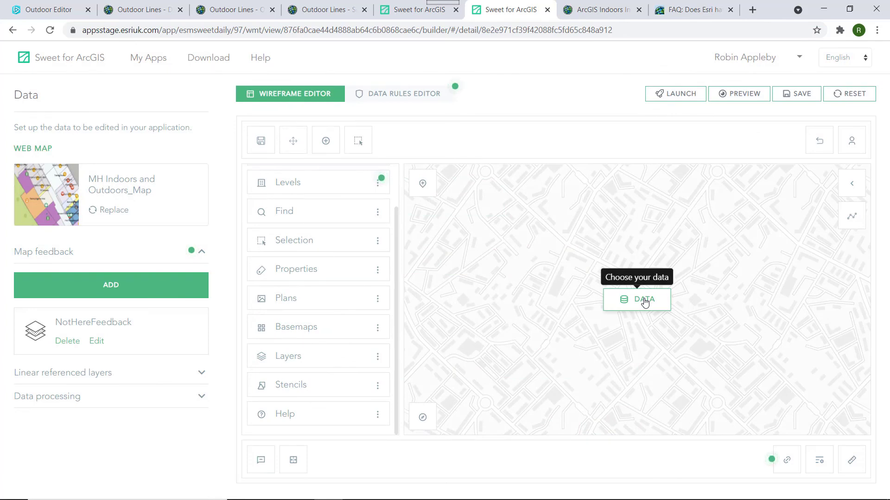
Examine the Row of Desks smart template in the Create tool's feature templates, including its parameters and execution task
click(332, 147)
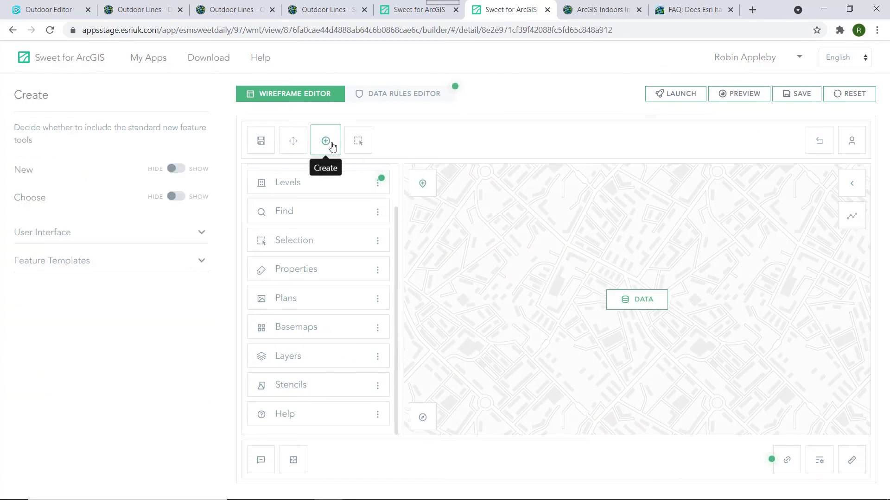
click(173, 262)
scroll(167, 305, down, 1)
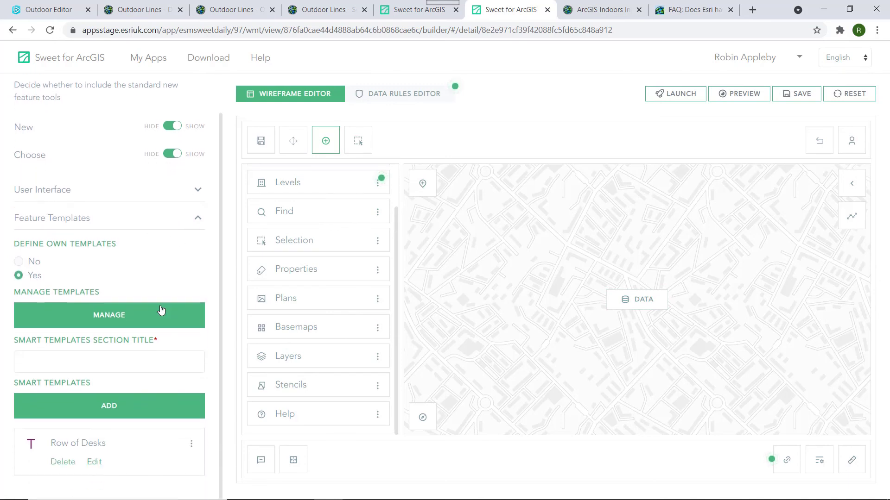
click(94, 461)
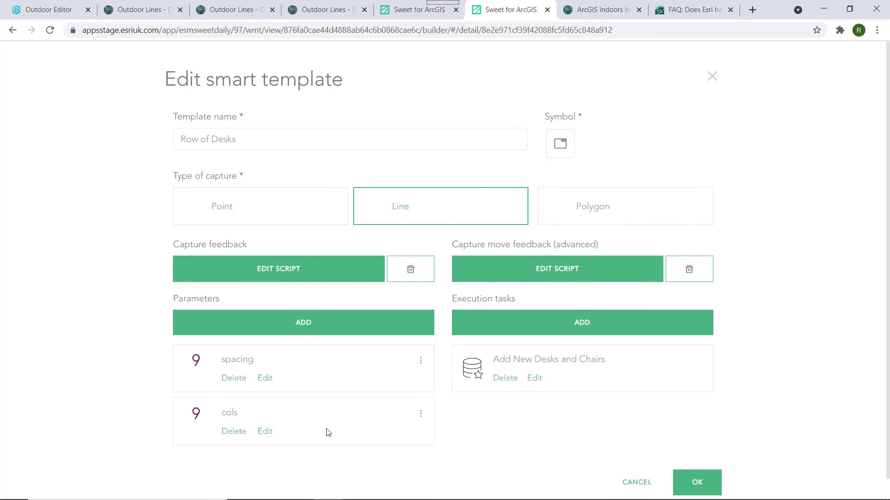
click(638, 482)
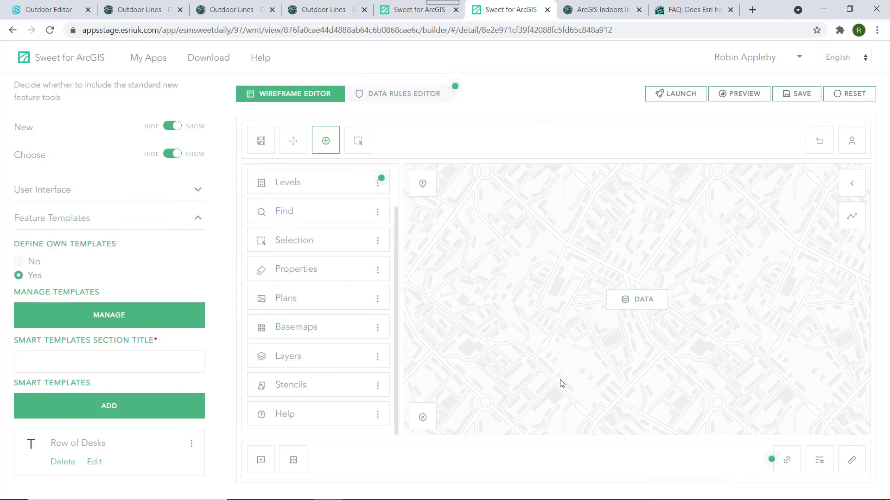
Switch back to the map editor, open the 3D scene beside the Floor 2 map and view the building in it
click(396, 12)
click(429, 240)
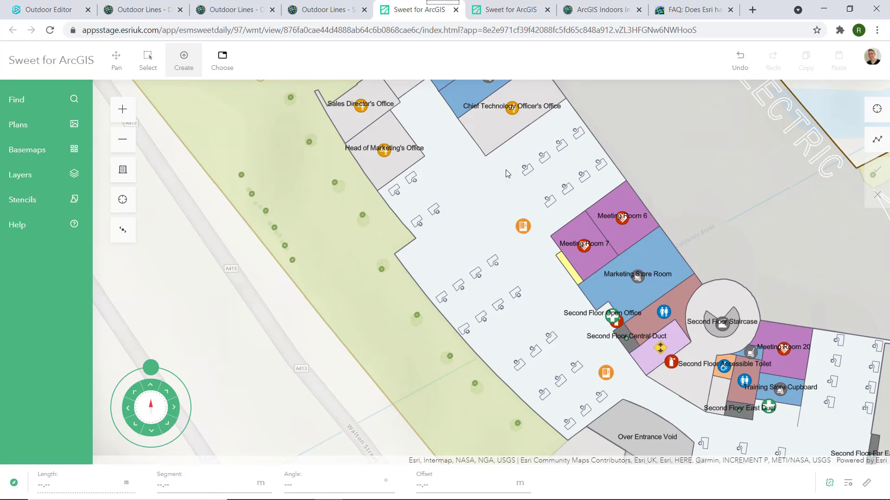
click(869, 63)
click(767, 156)
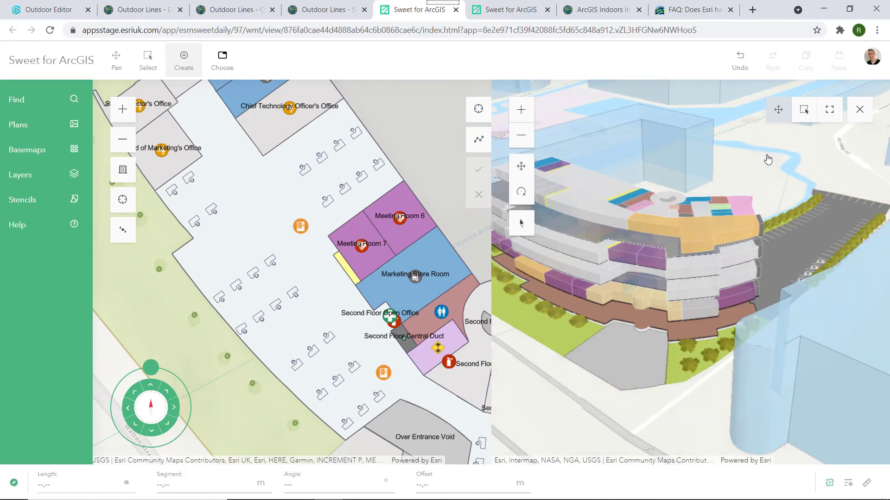
drag(671, 316, 721, 319)
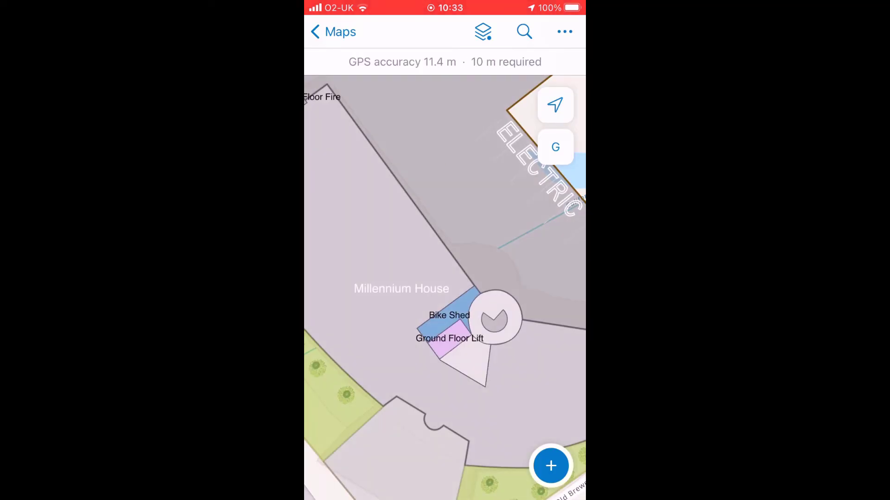
View the Millennium House site in the mobile map, comparing Floor 1 with Floor 2
scroll(455, 327, down, 3)
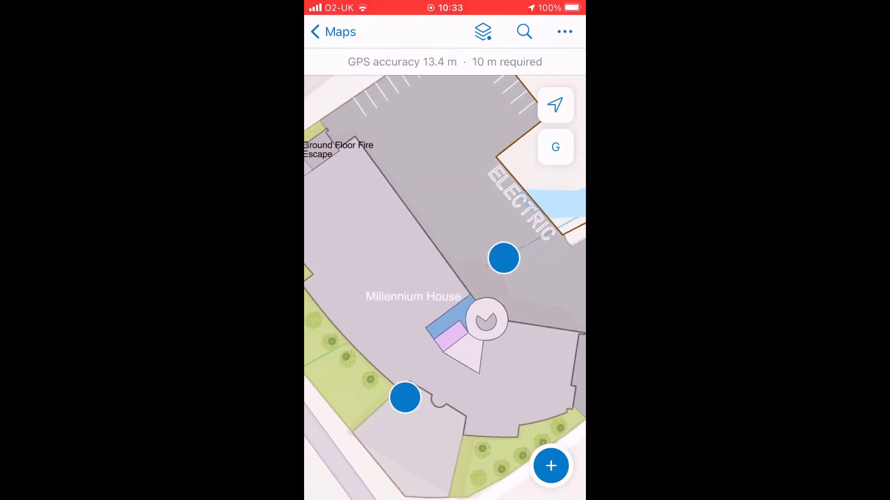
drag(409, 385, 421, 360)
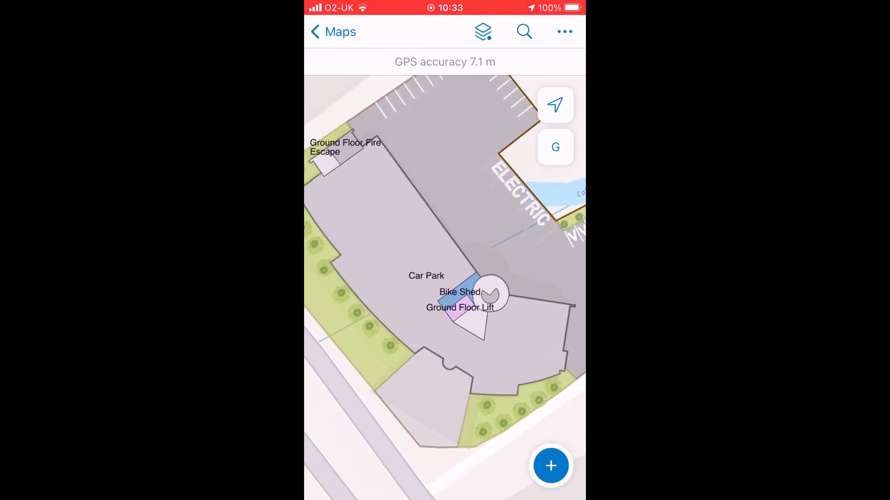
click(555, 147)
click(554, 254)
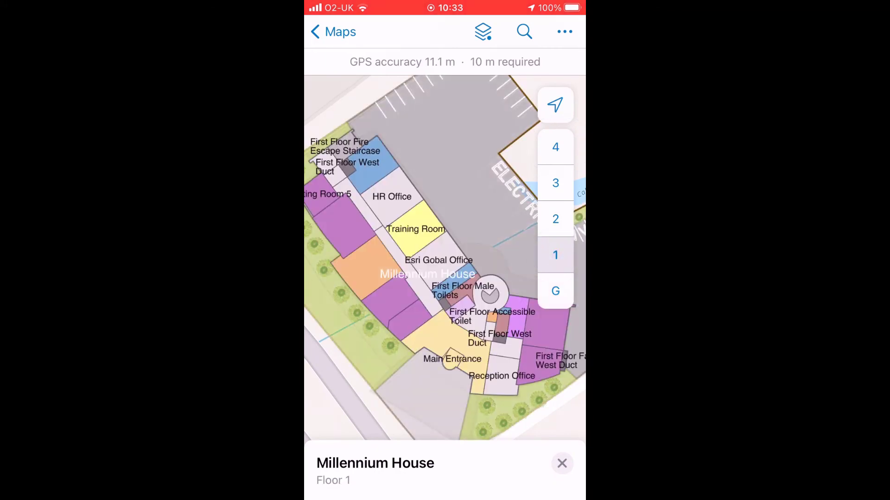
click(555, 218)
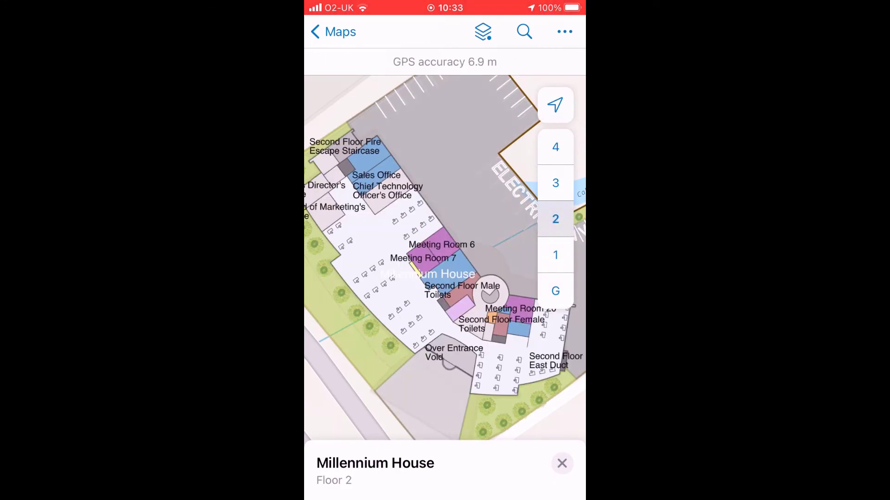
Identify Meeting Room 7 on Floor 2 and examine its details, including use type, site, facility and level names
scroll(423, 310, up, 5)
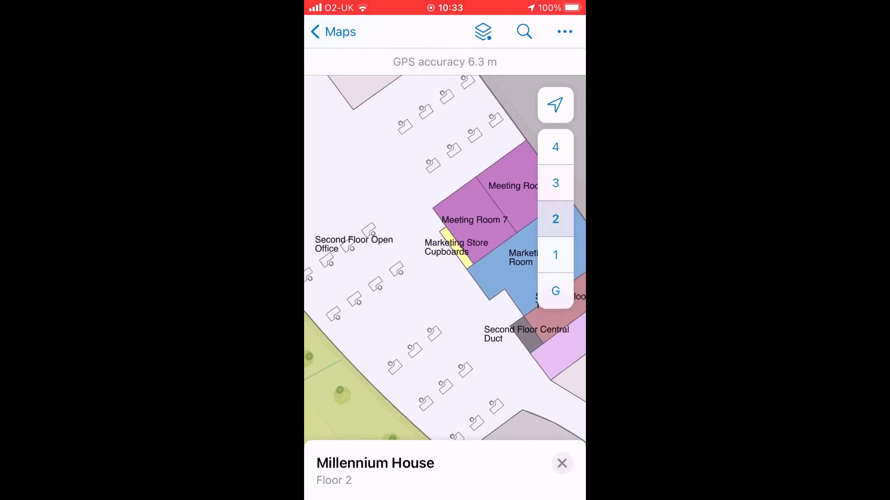
click(467, 202)
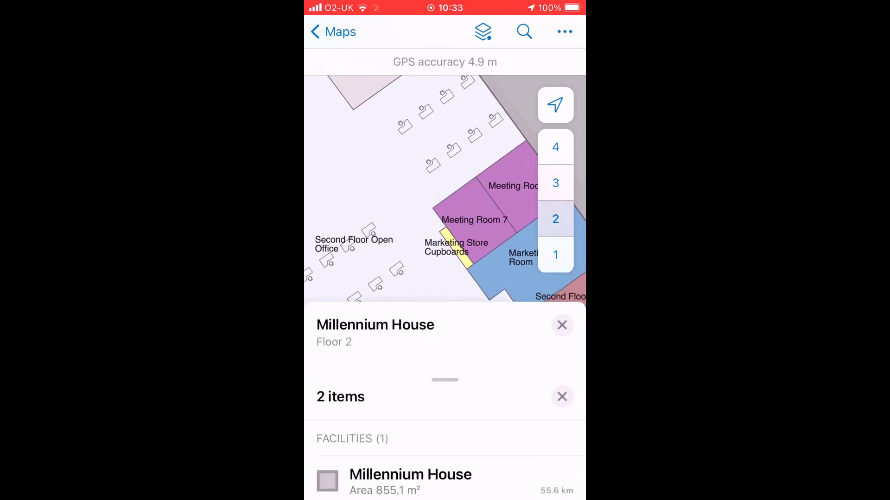
mouse_move(487, 420)
mouse_down()
mouse_move(487, 353)
mouse_move(486, 417)
mouse_up()
drag(450, 453, 450, 231)
click(429, 294)
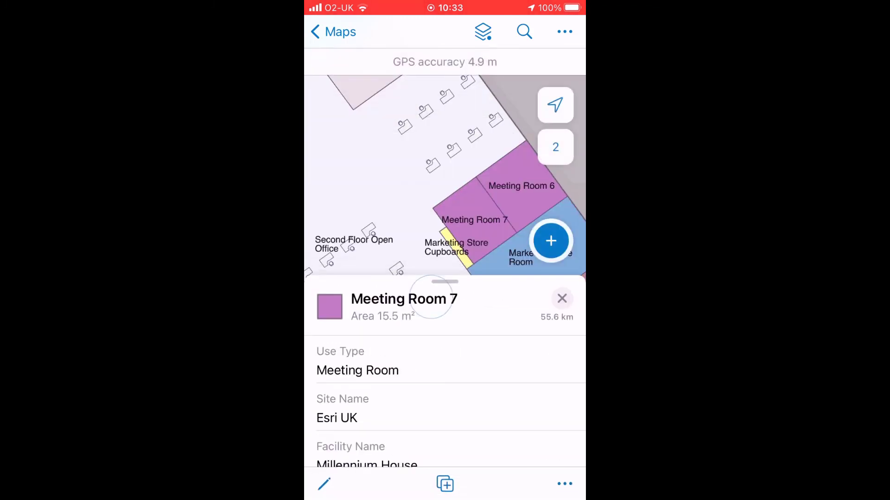
drag(474, 411, 508, 266)
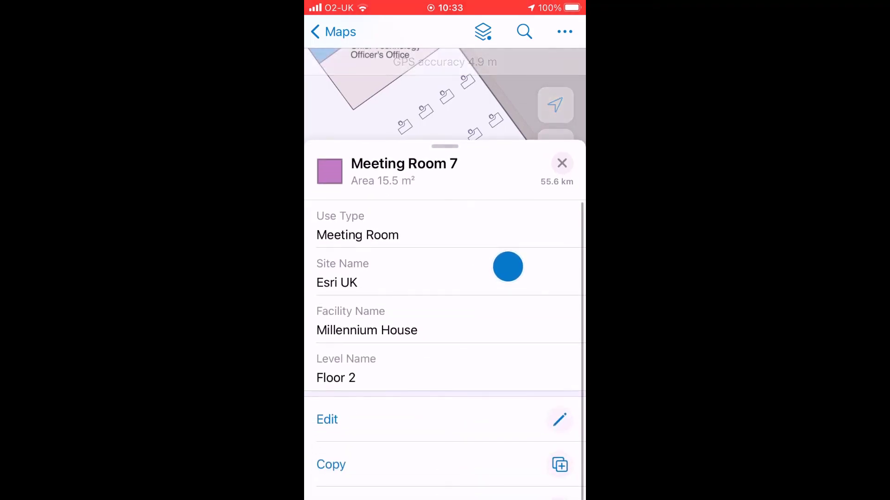